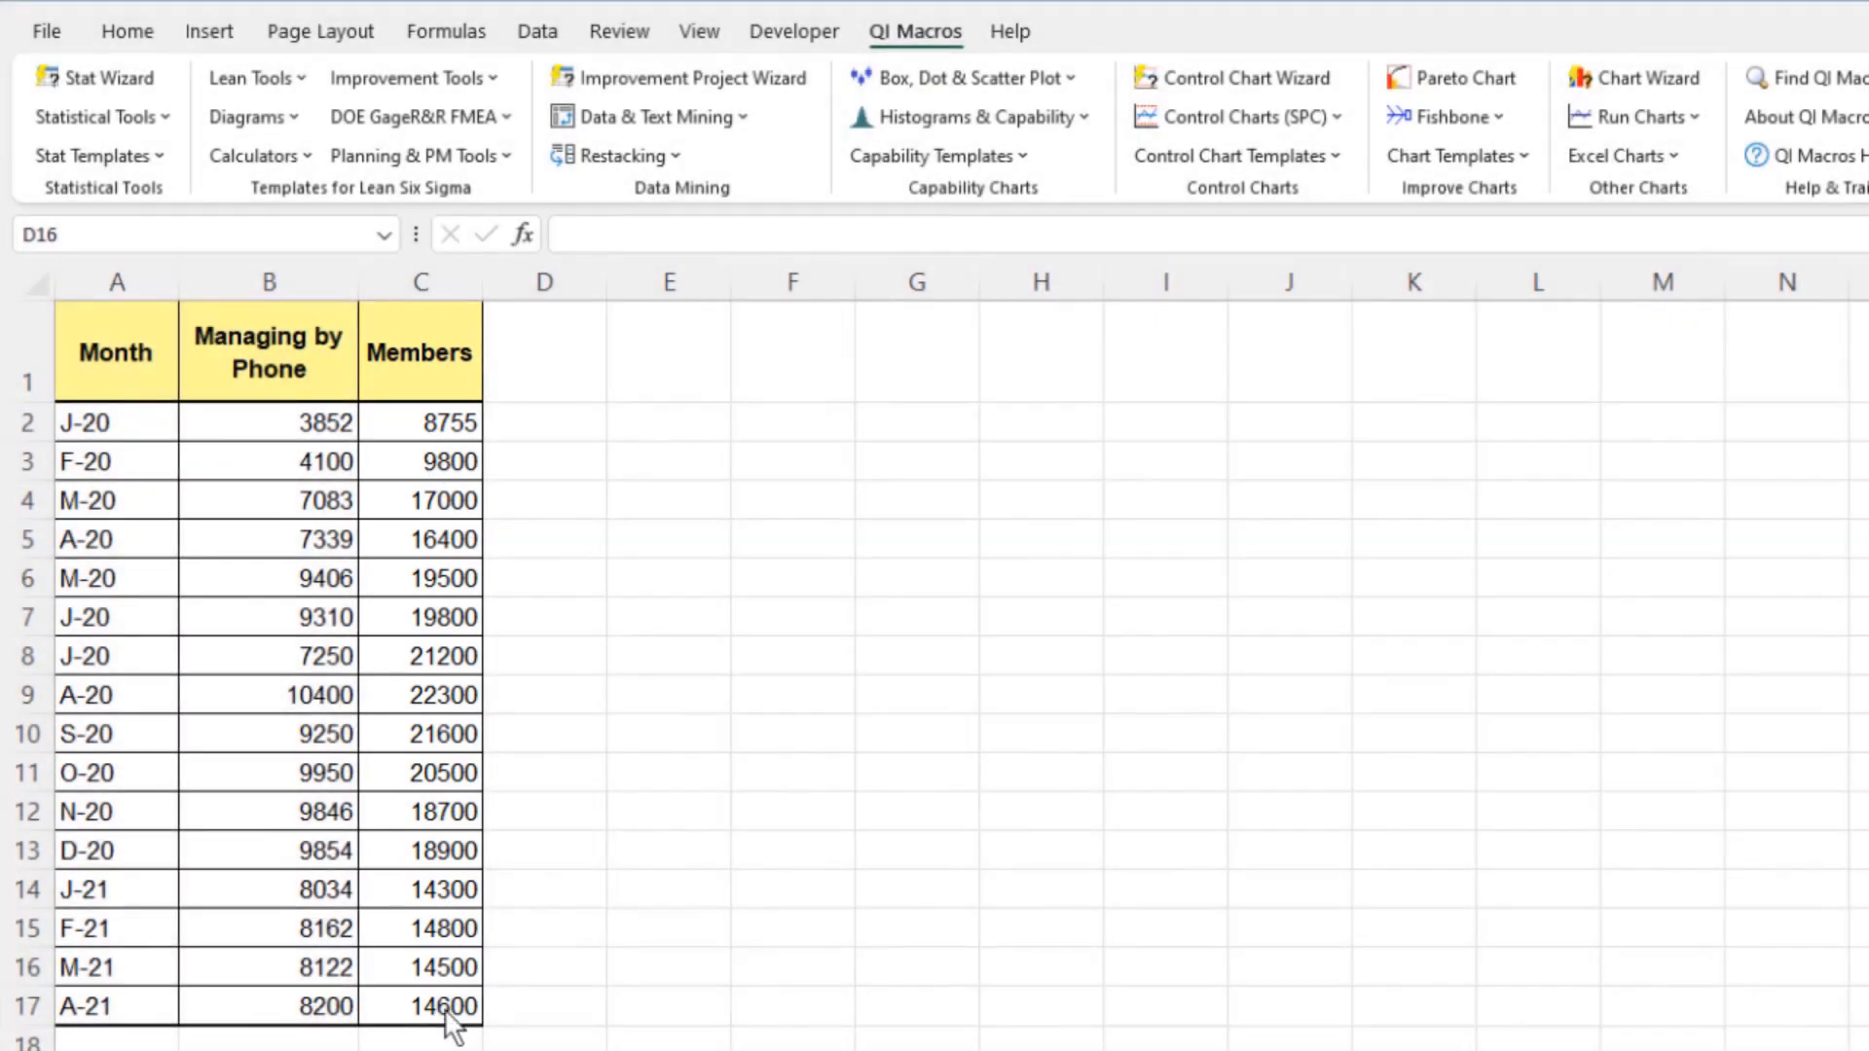
Select the Month, Managing by Phone and Members data and create an attribute p control chart from it
drag(450, 1012, 67, 259)
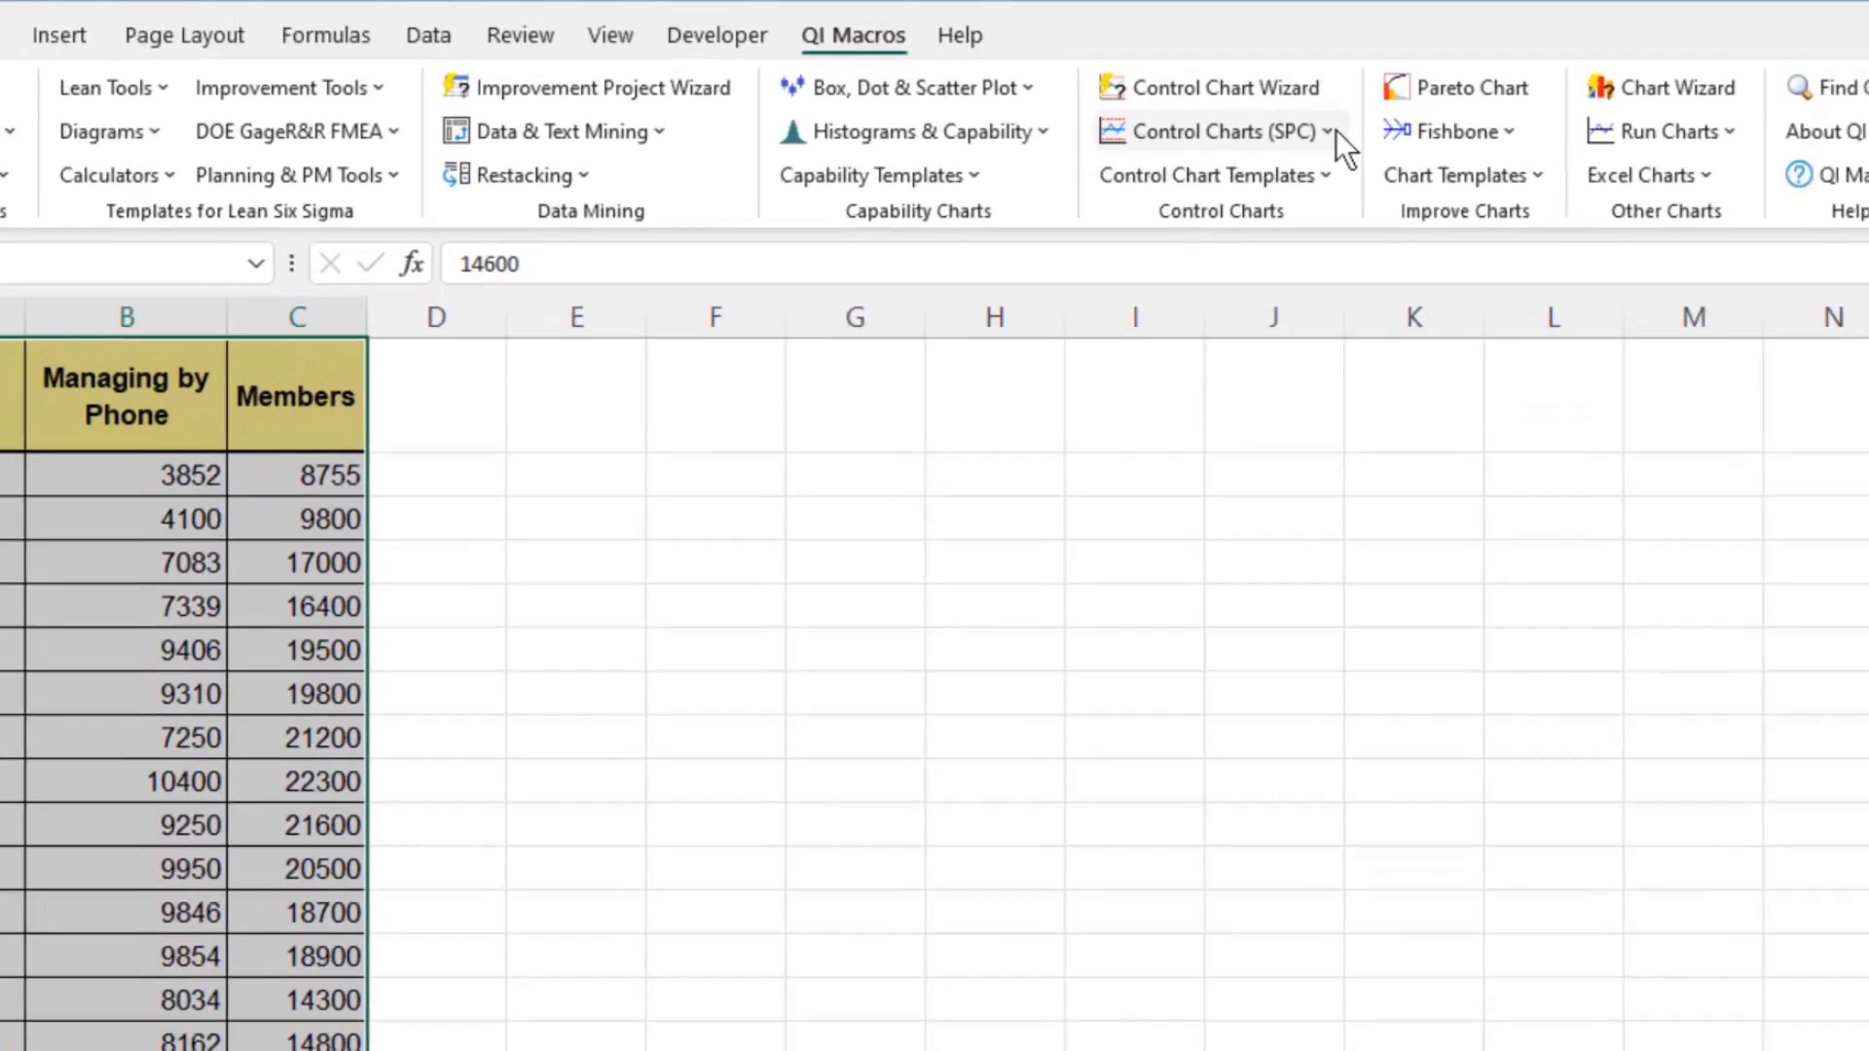
click(1336, 117)
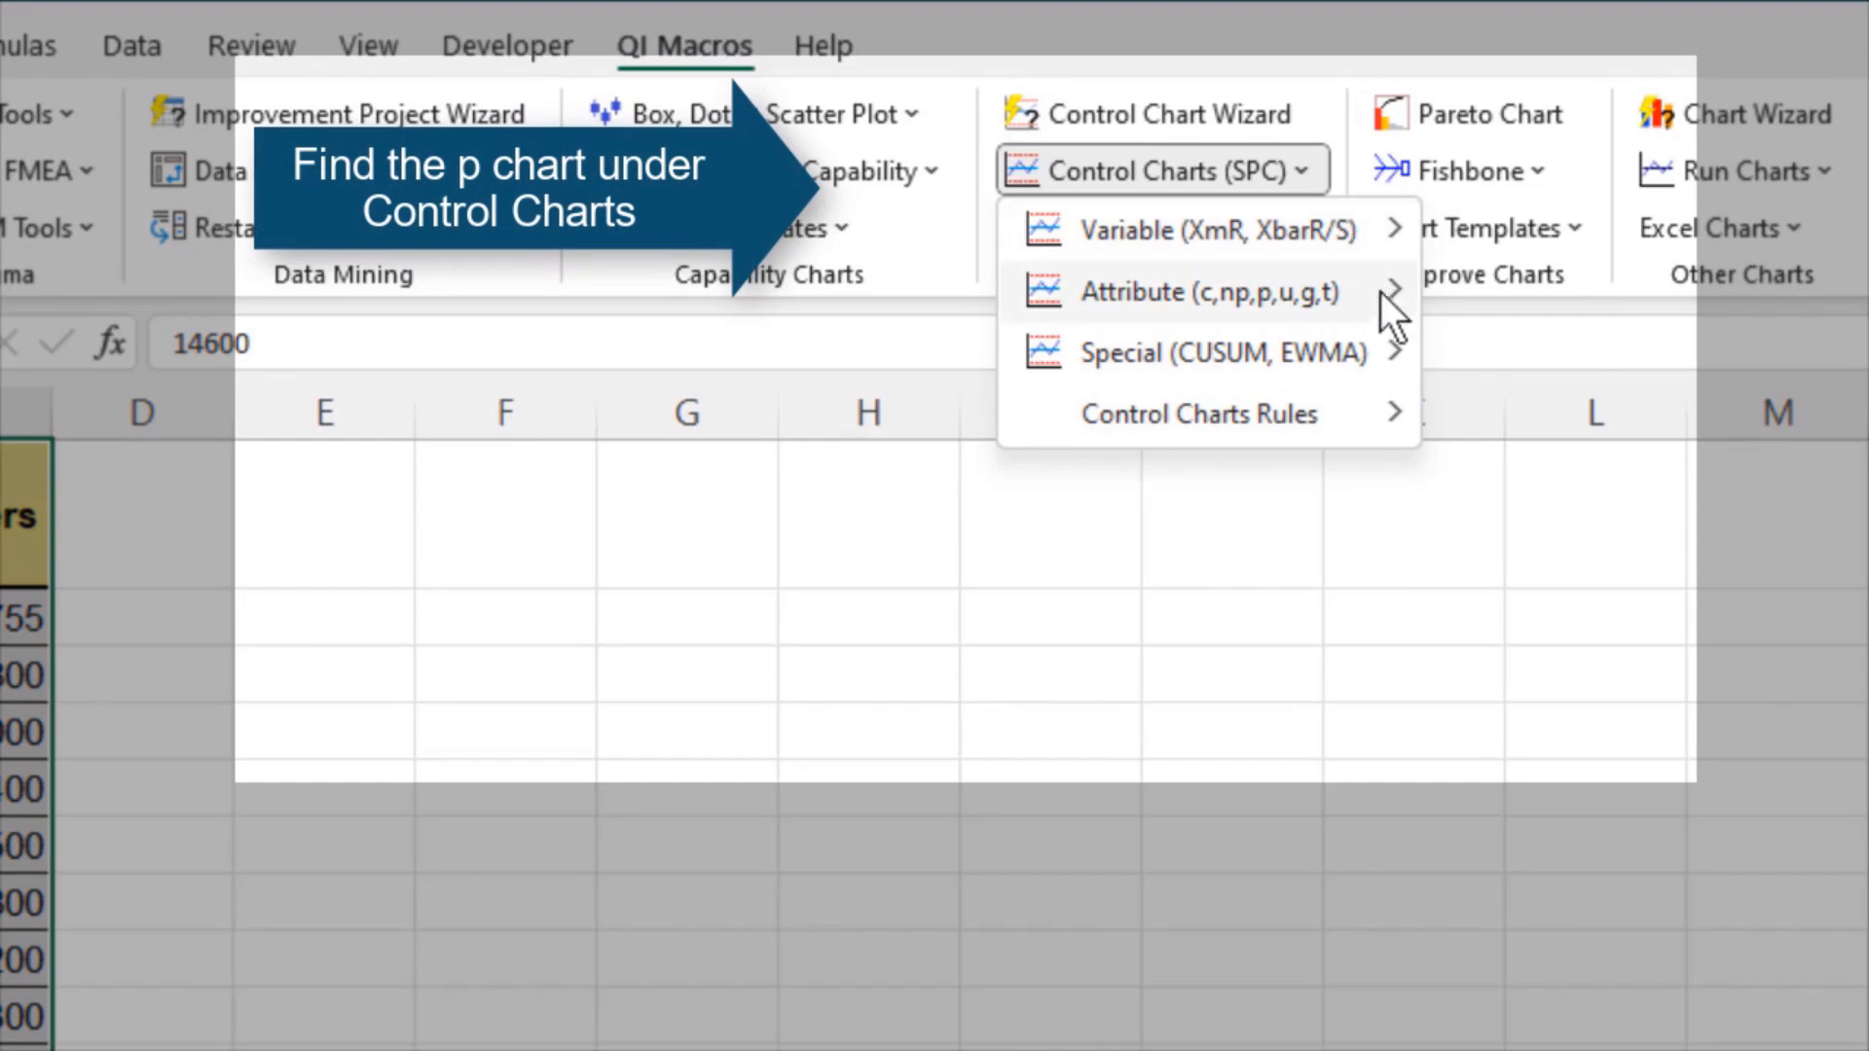
mouse_move(1382, 292)
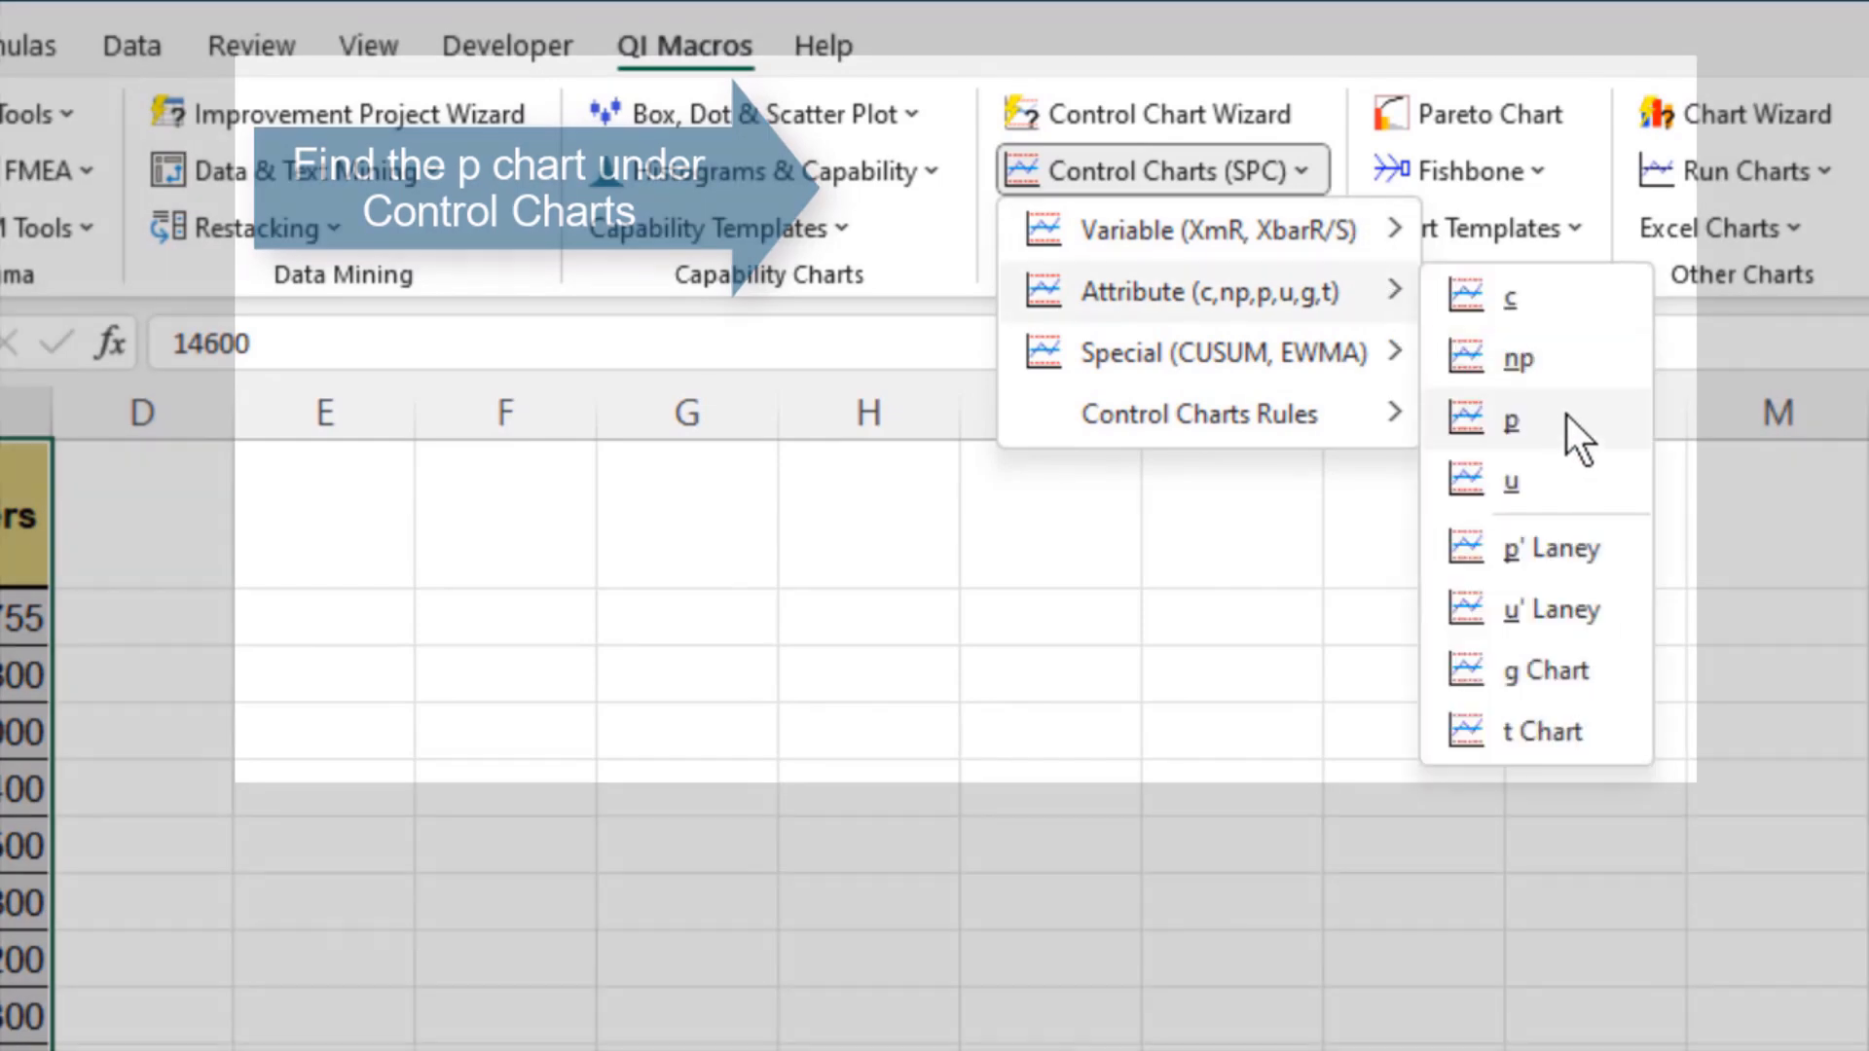
click(1555, 433)
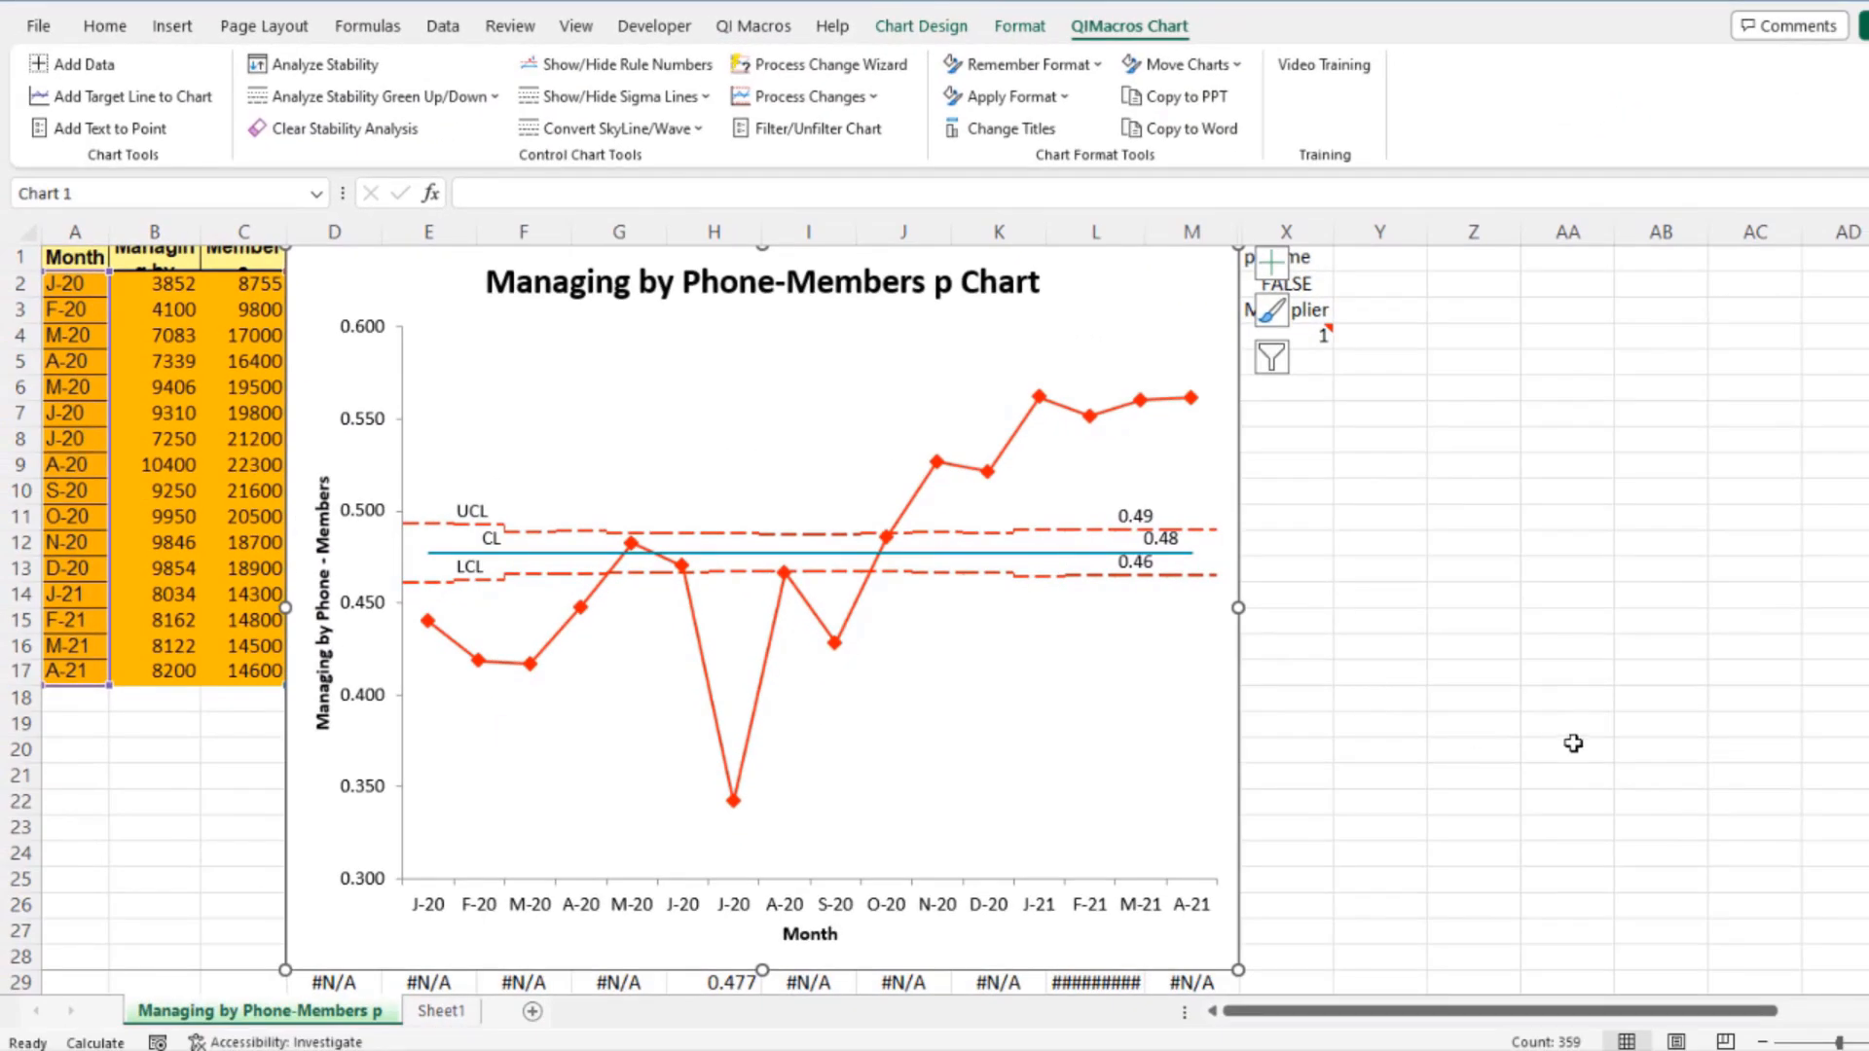
Return to Sheet1, reselect the data table and create a p' Laney attribute control chart
click(441, 1010)
drag(373, 824, 38, 205)
key(ctrl+c)
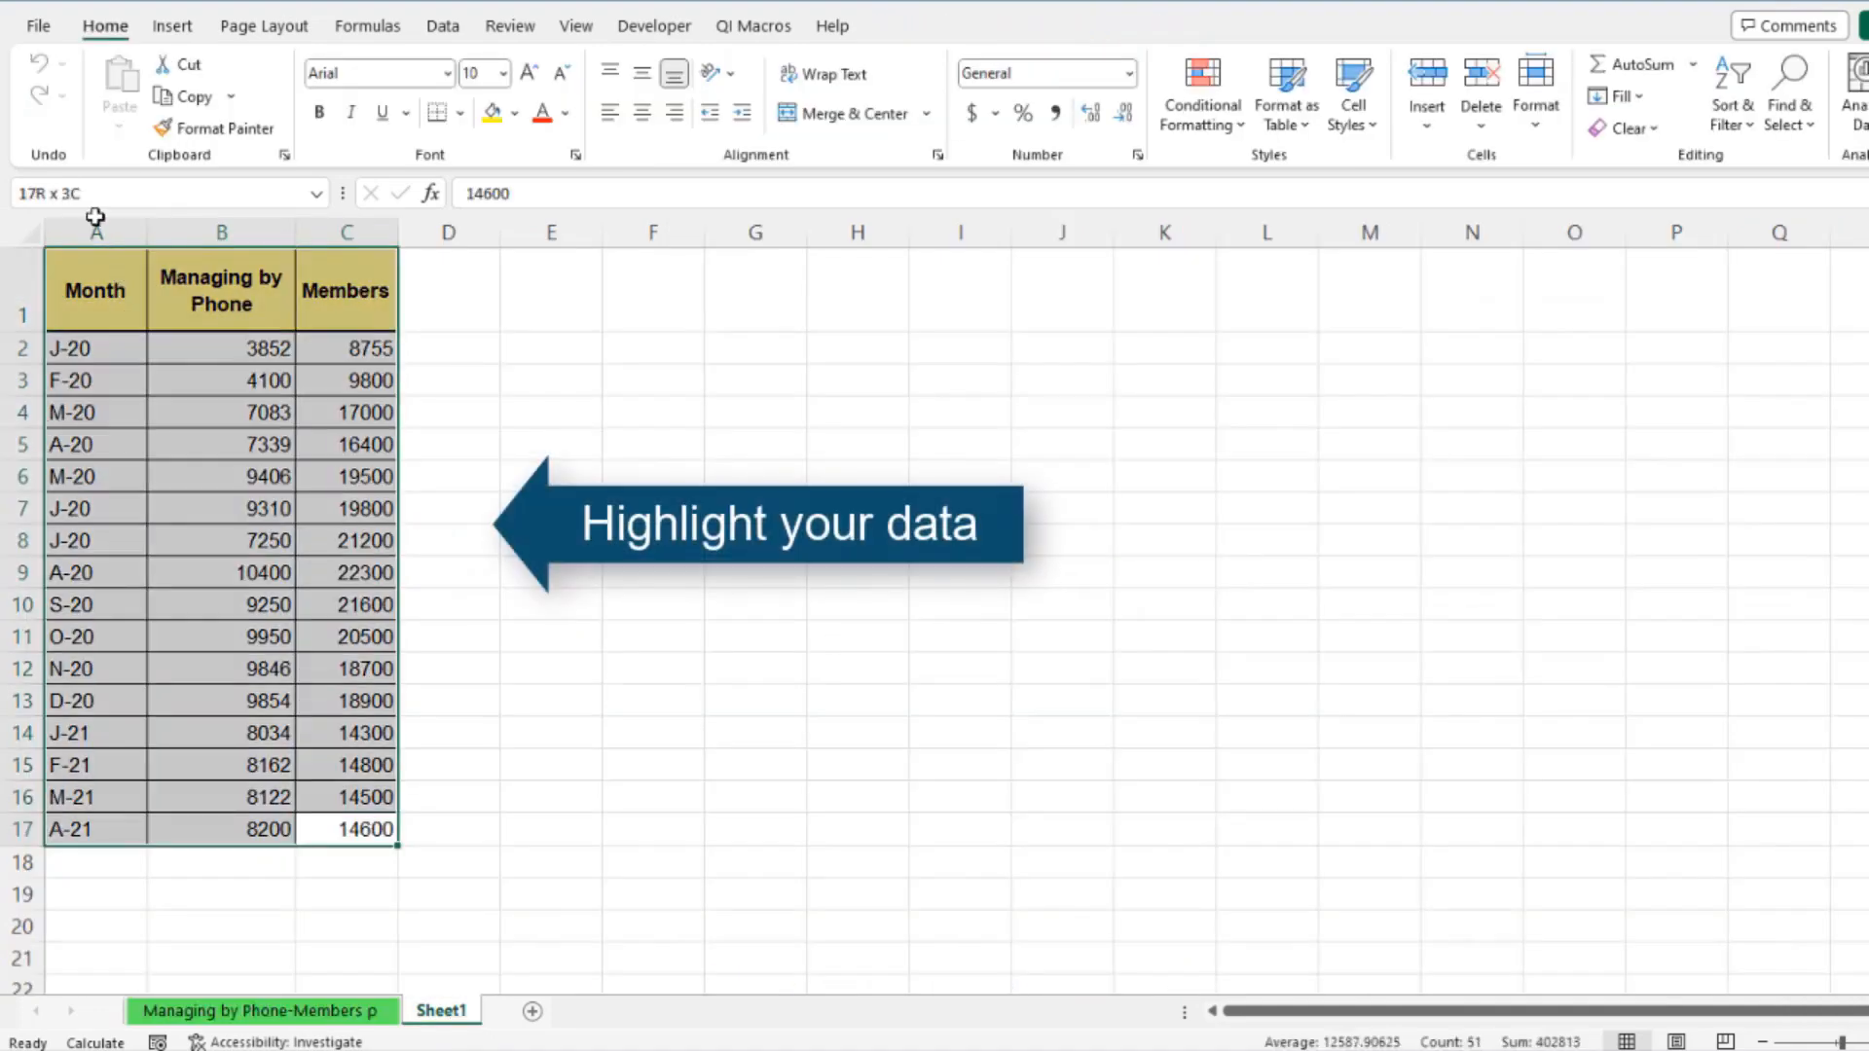
click(759, 28)
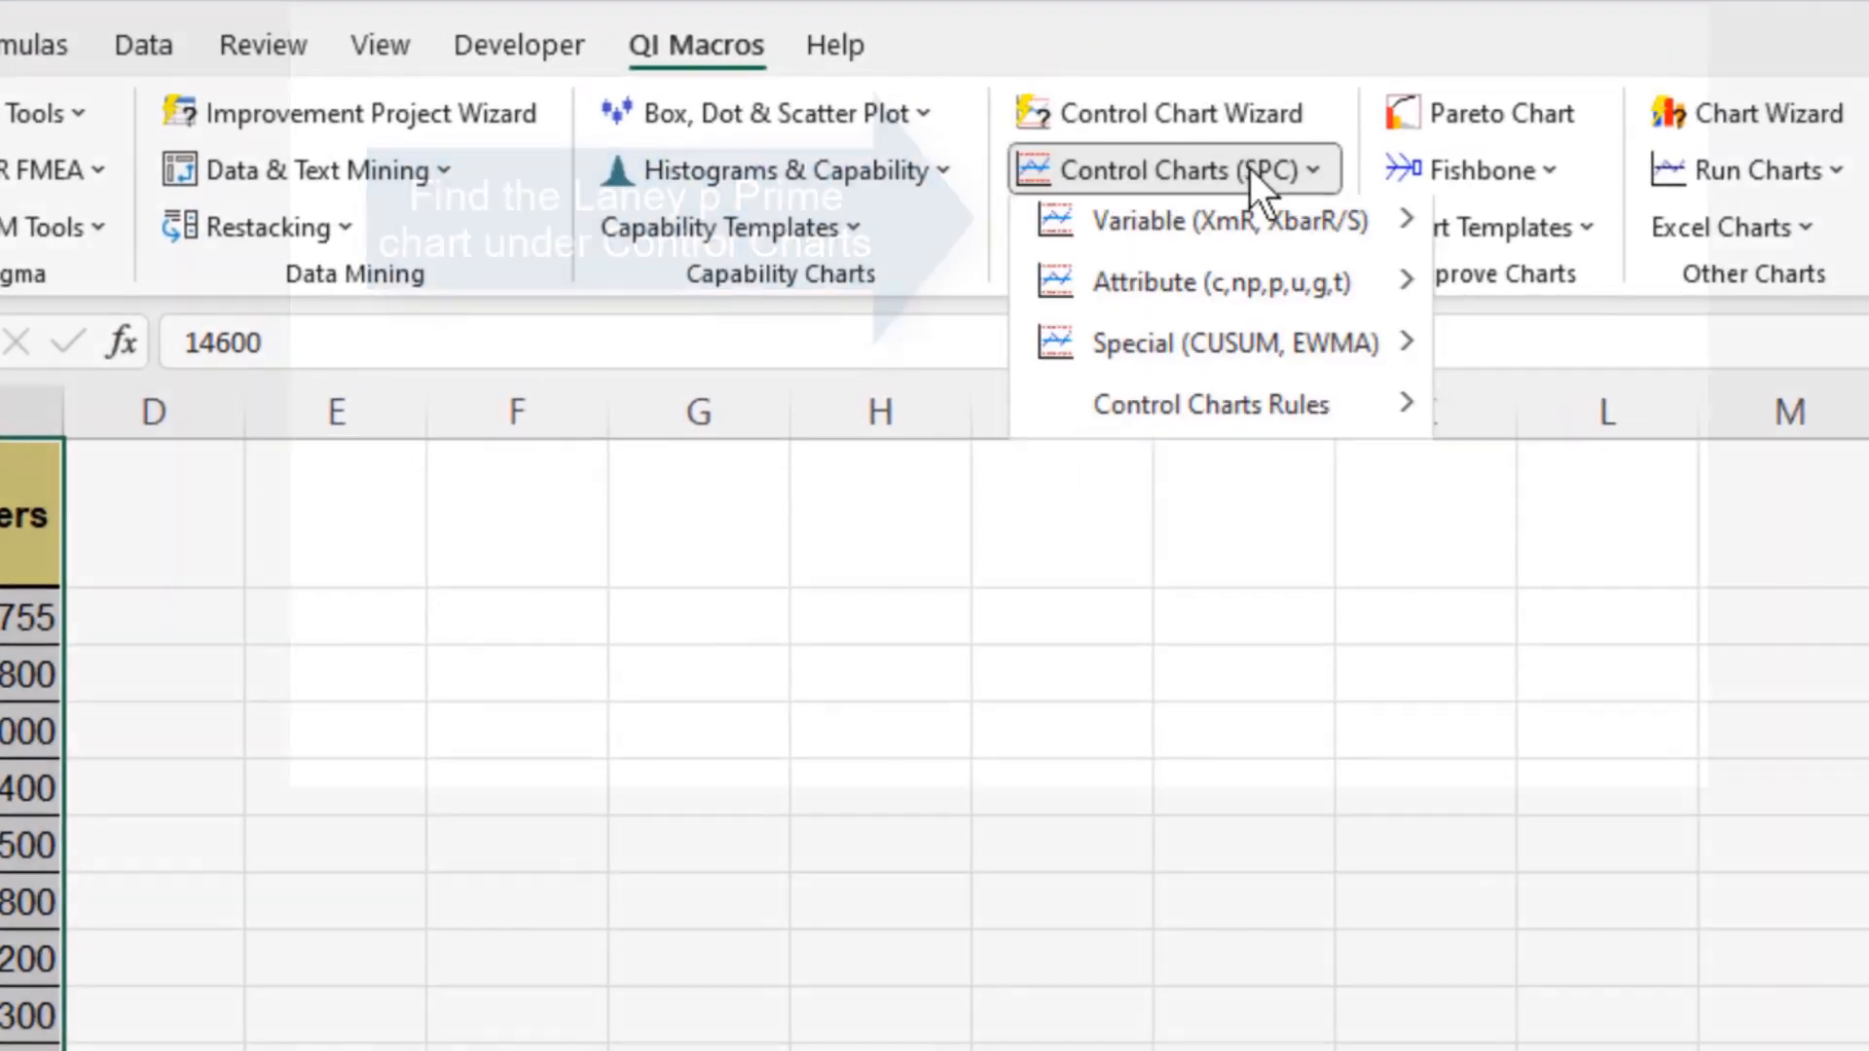
click(1082, 103)
mouse_move(1369, 295)
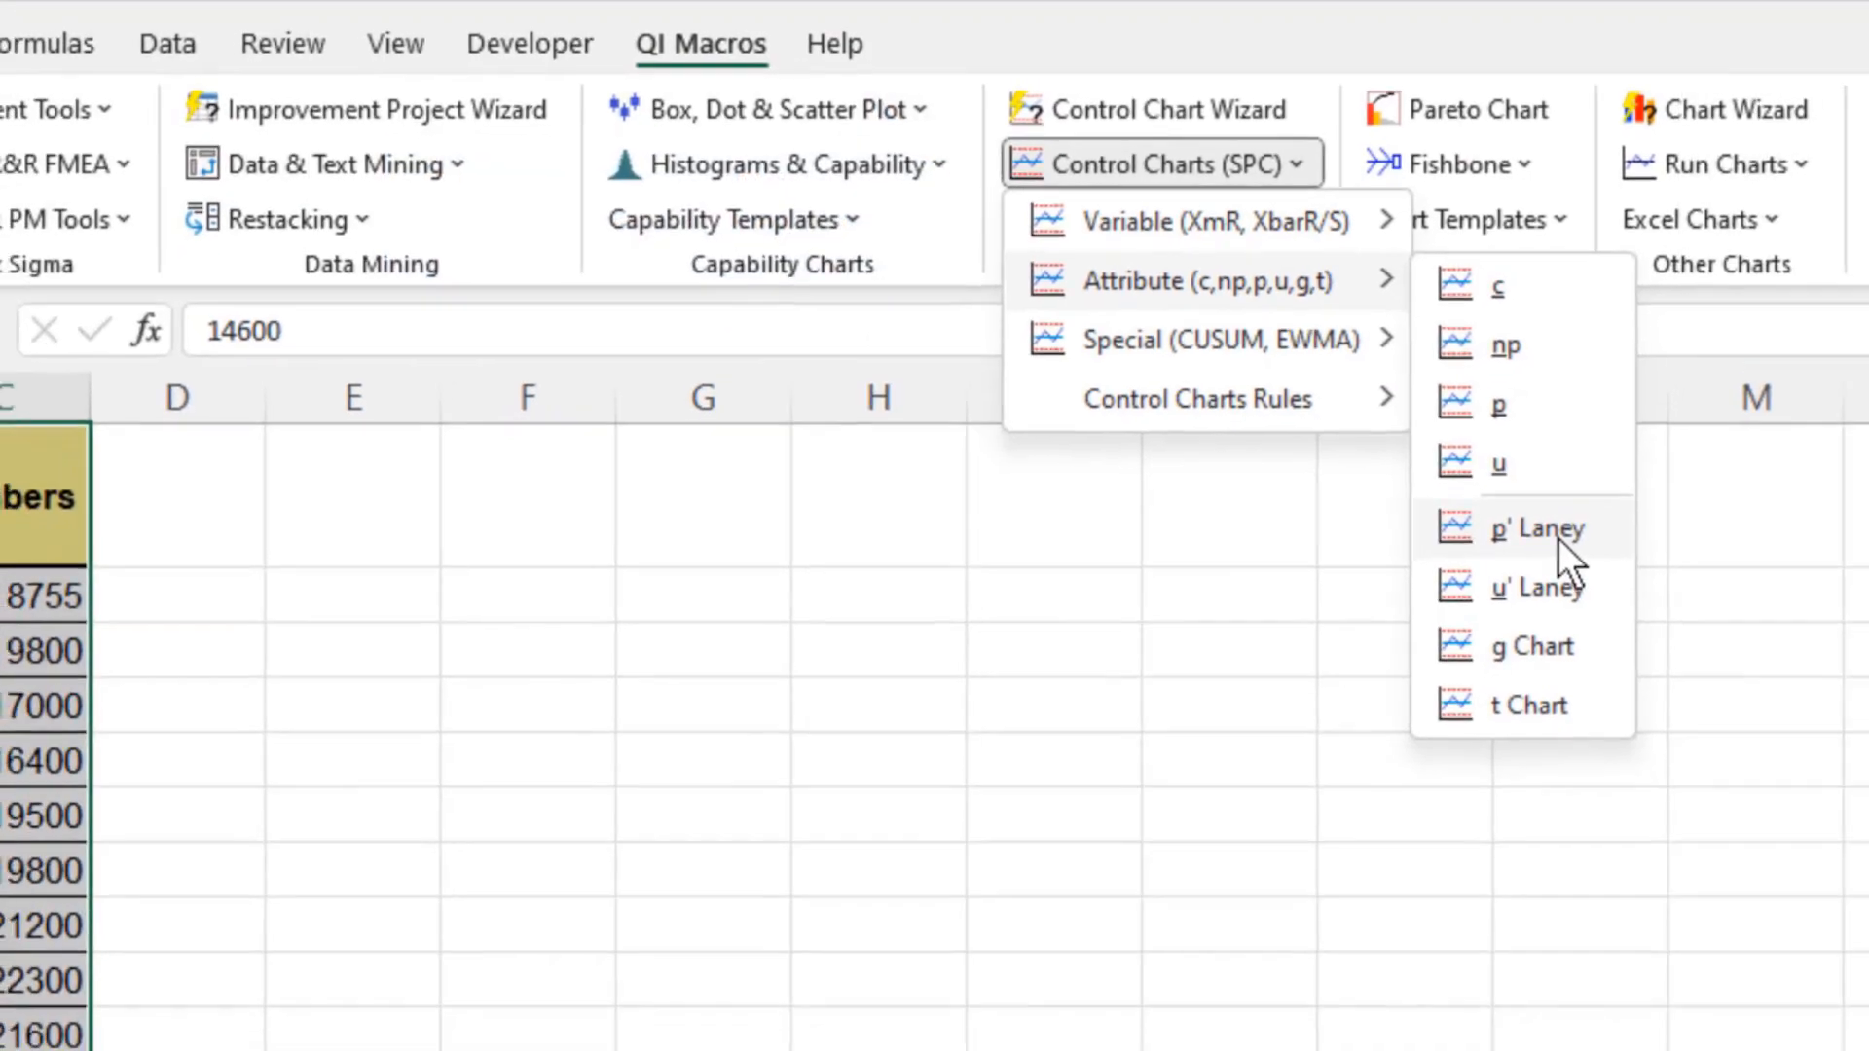
click(1584, 558)
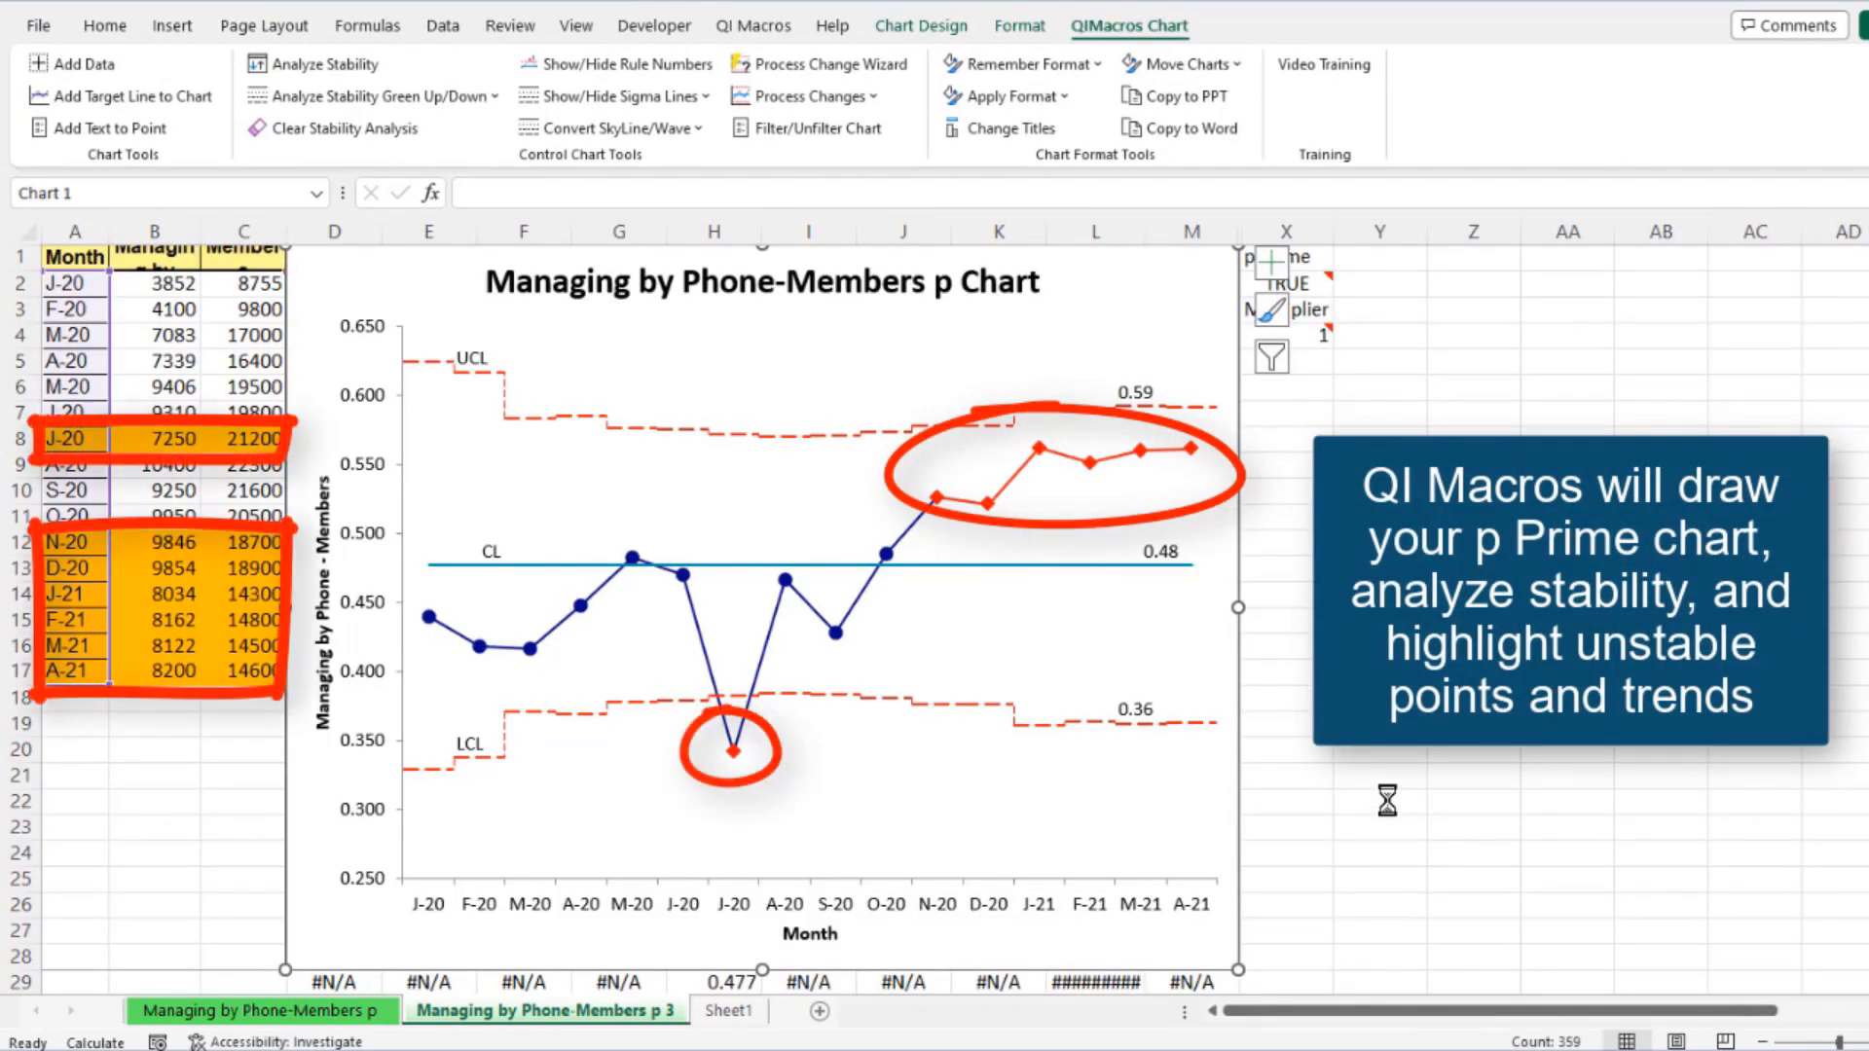
Switch the chart's p Prime setting to FALSE and back to TRUE
mouse_move(1332, 291)
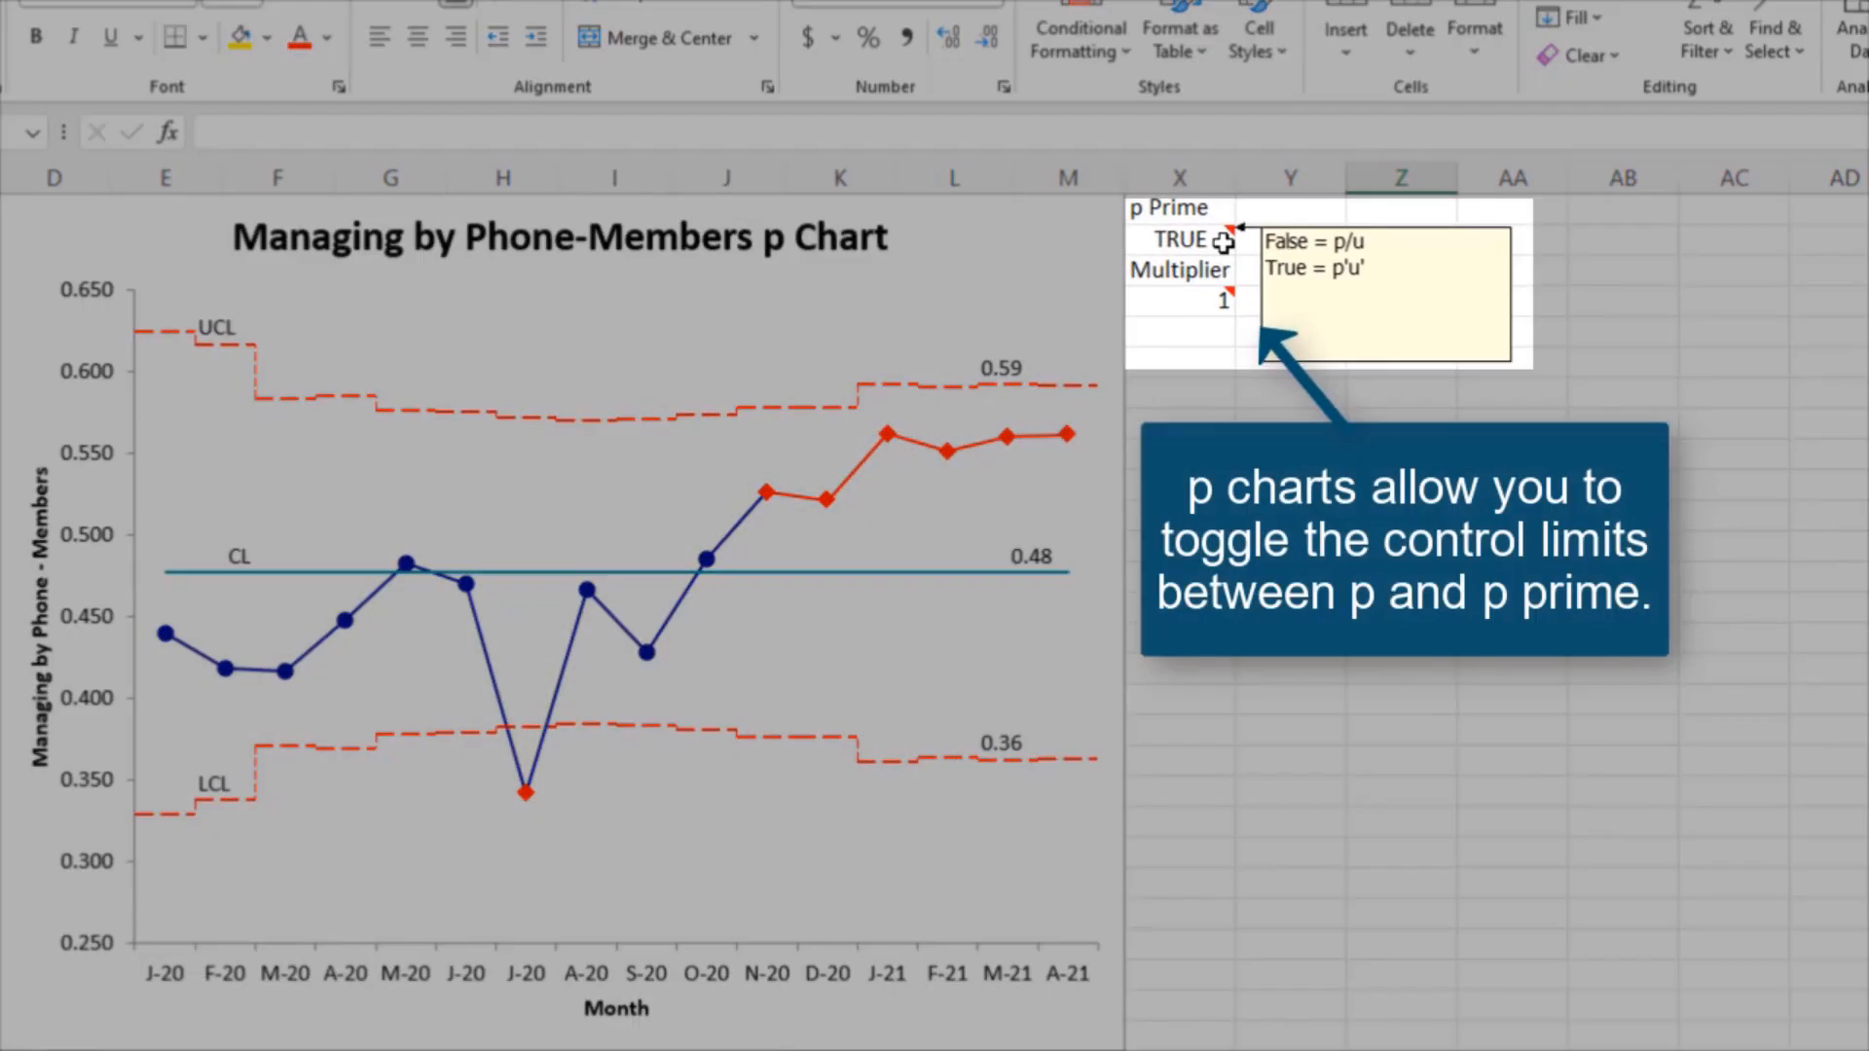
click(1224, 242)
text(FALSE)
key(Return)
key(Up)
text(TRUE)
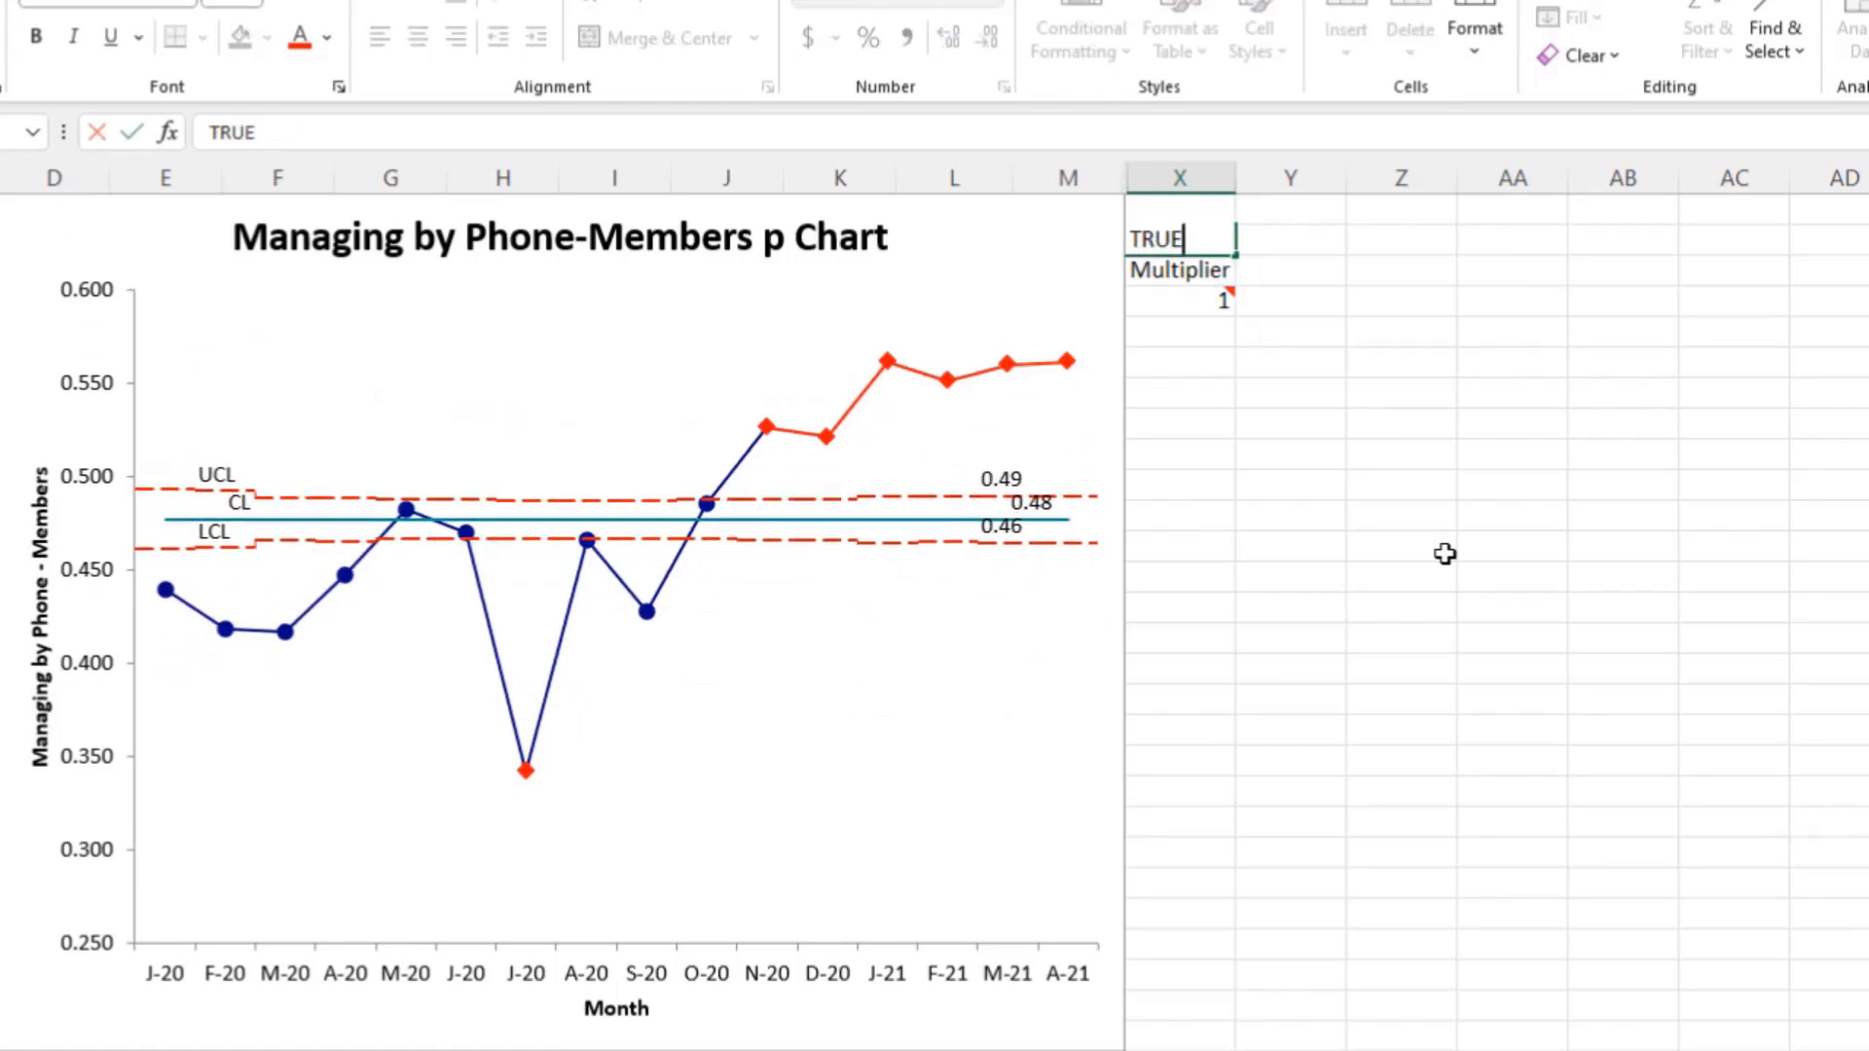
key(Return)
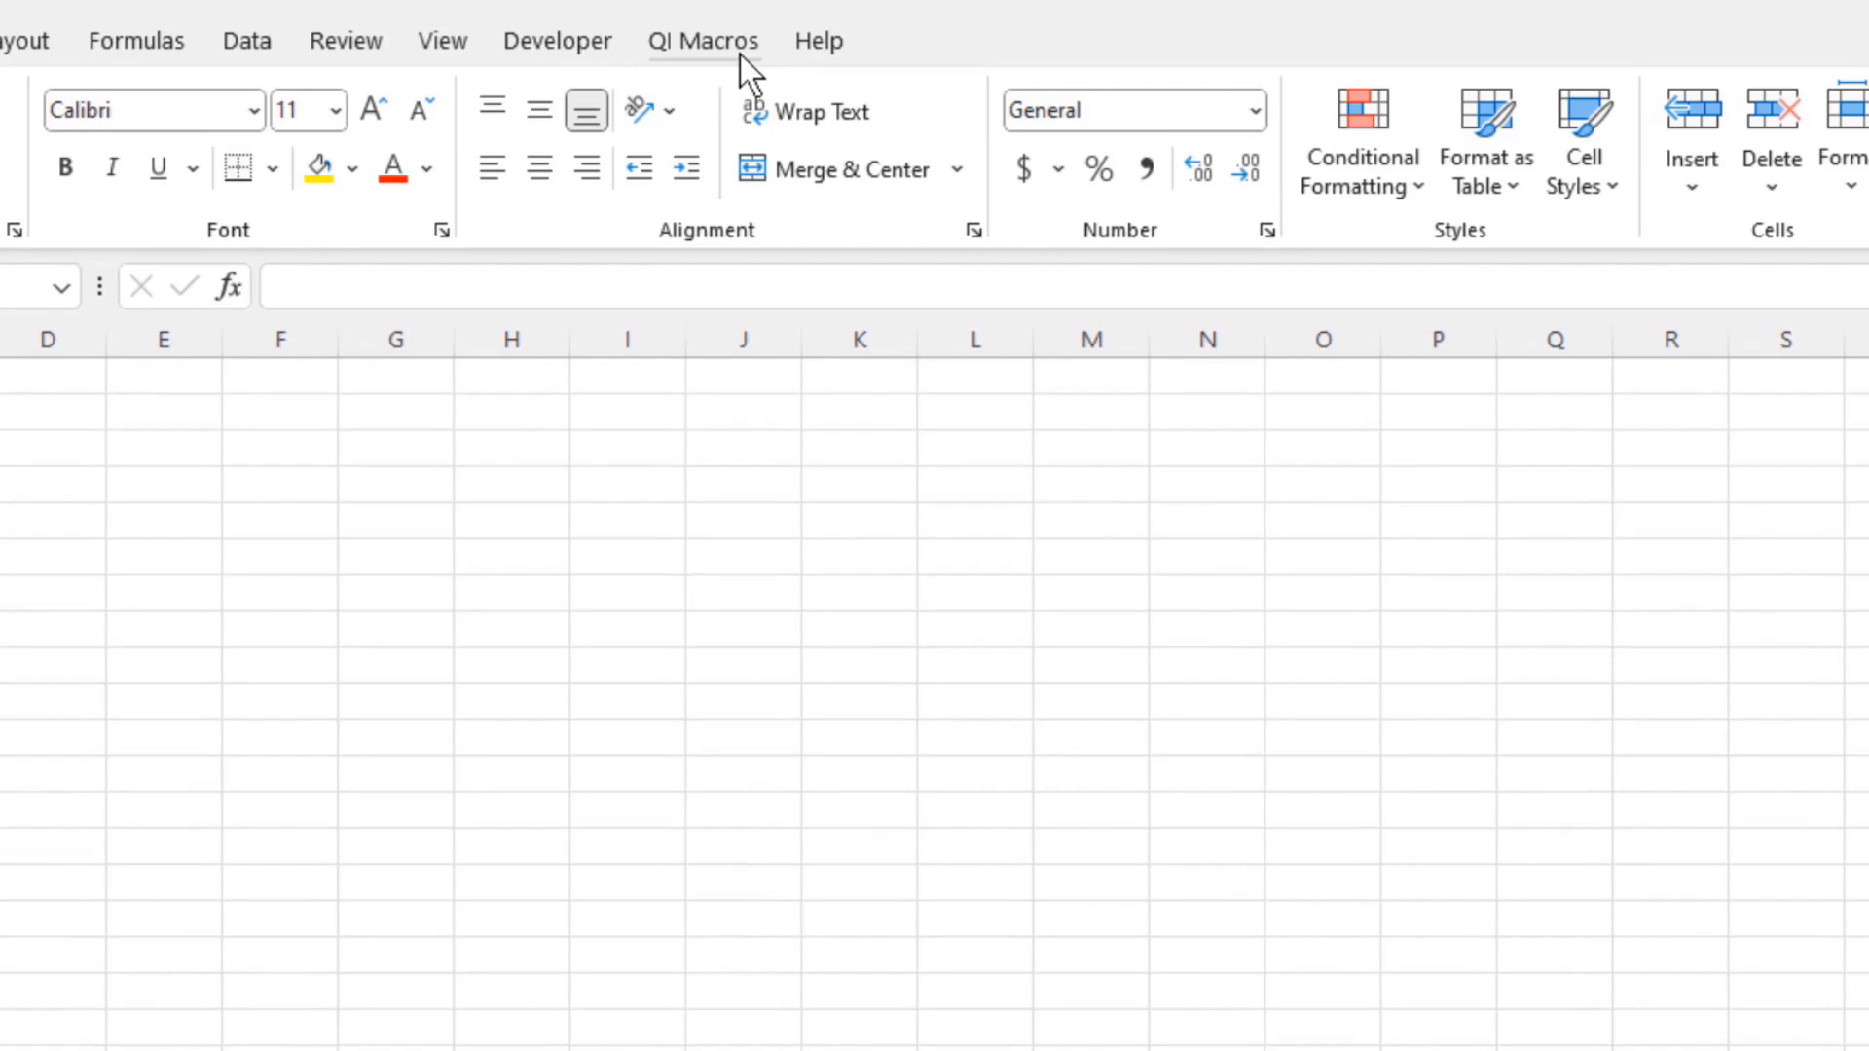
Open the p Chart attribute template from the control chart templates
click(740, 54)
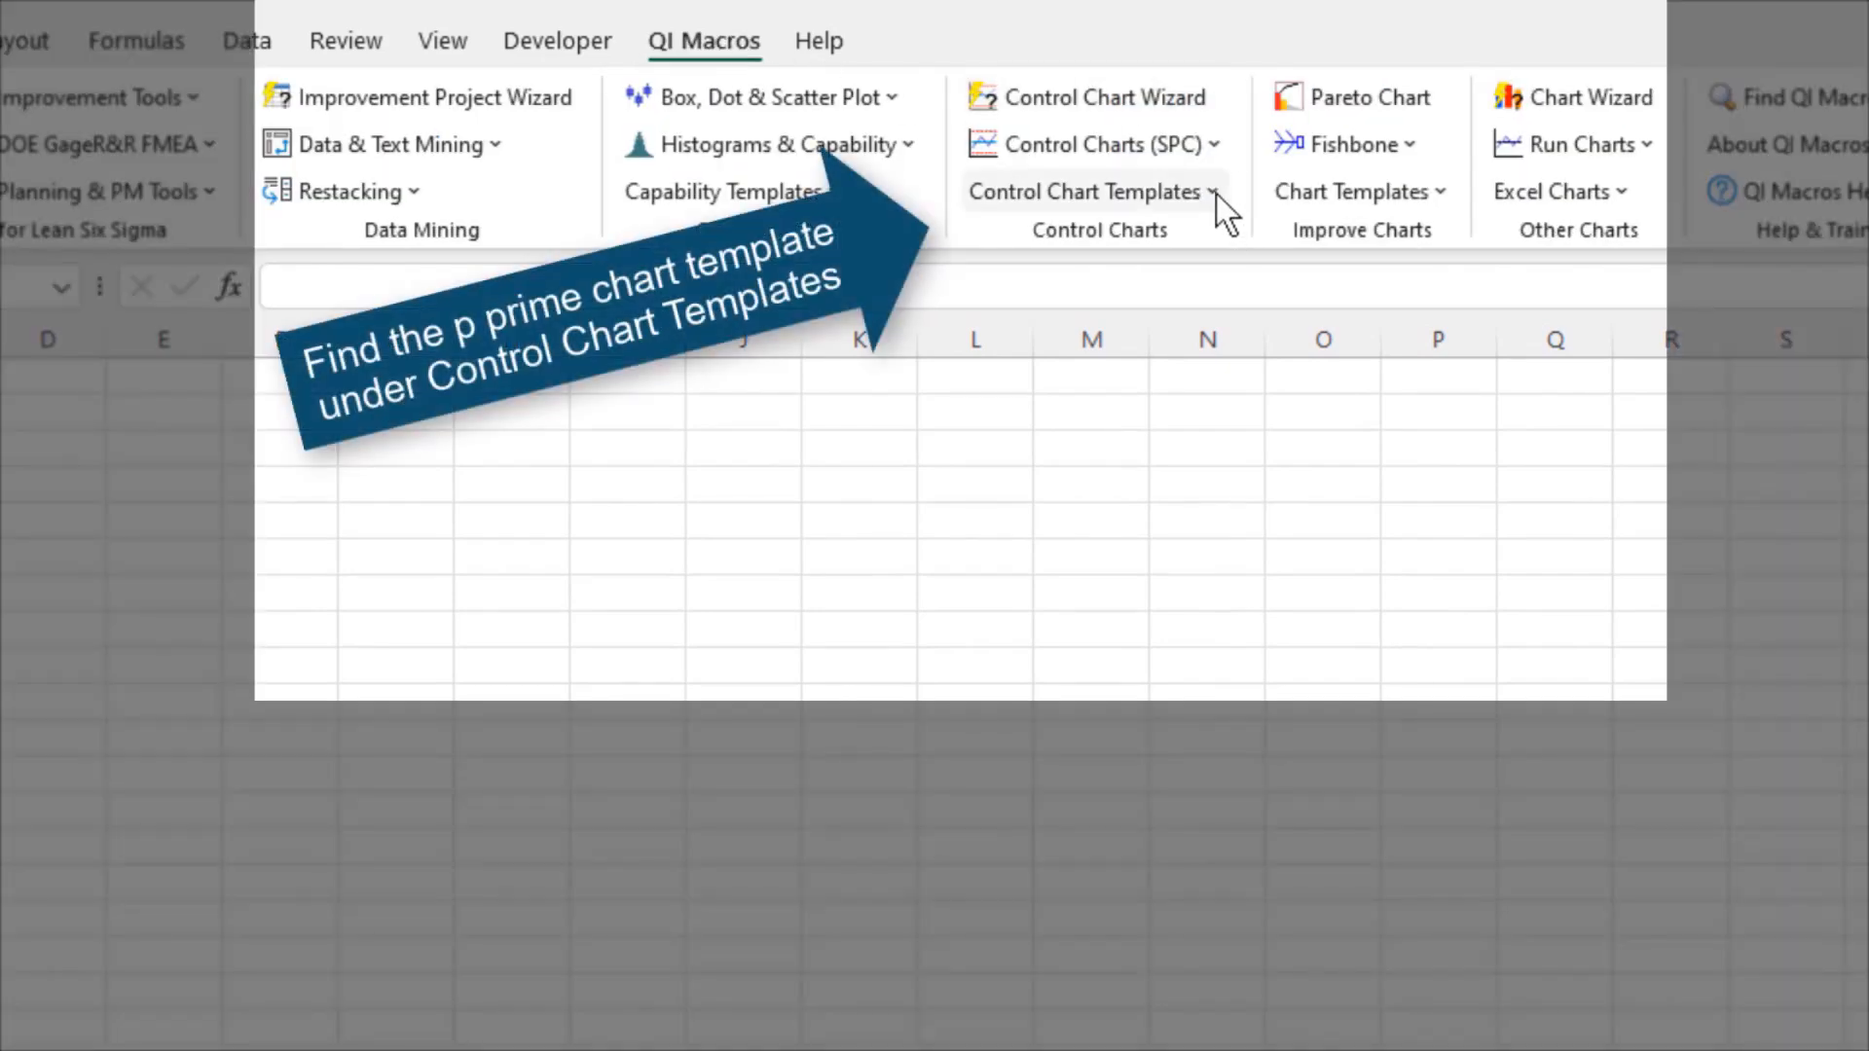
click(1217, 192)
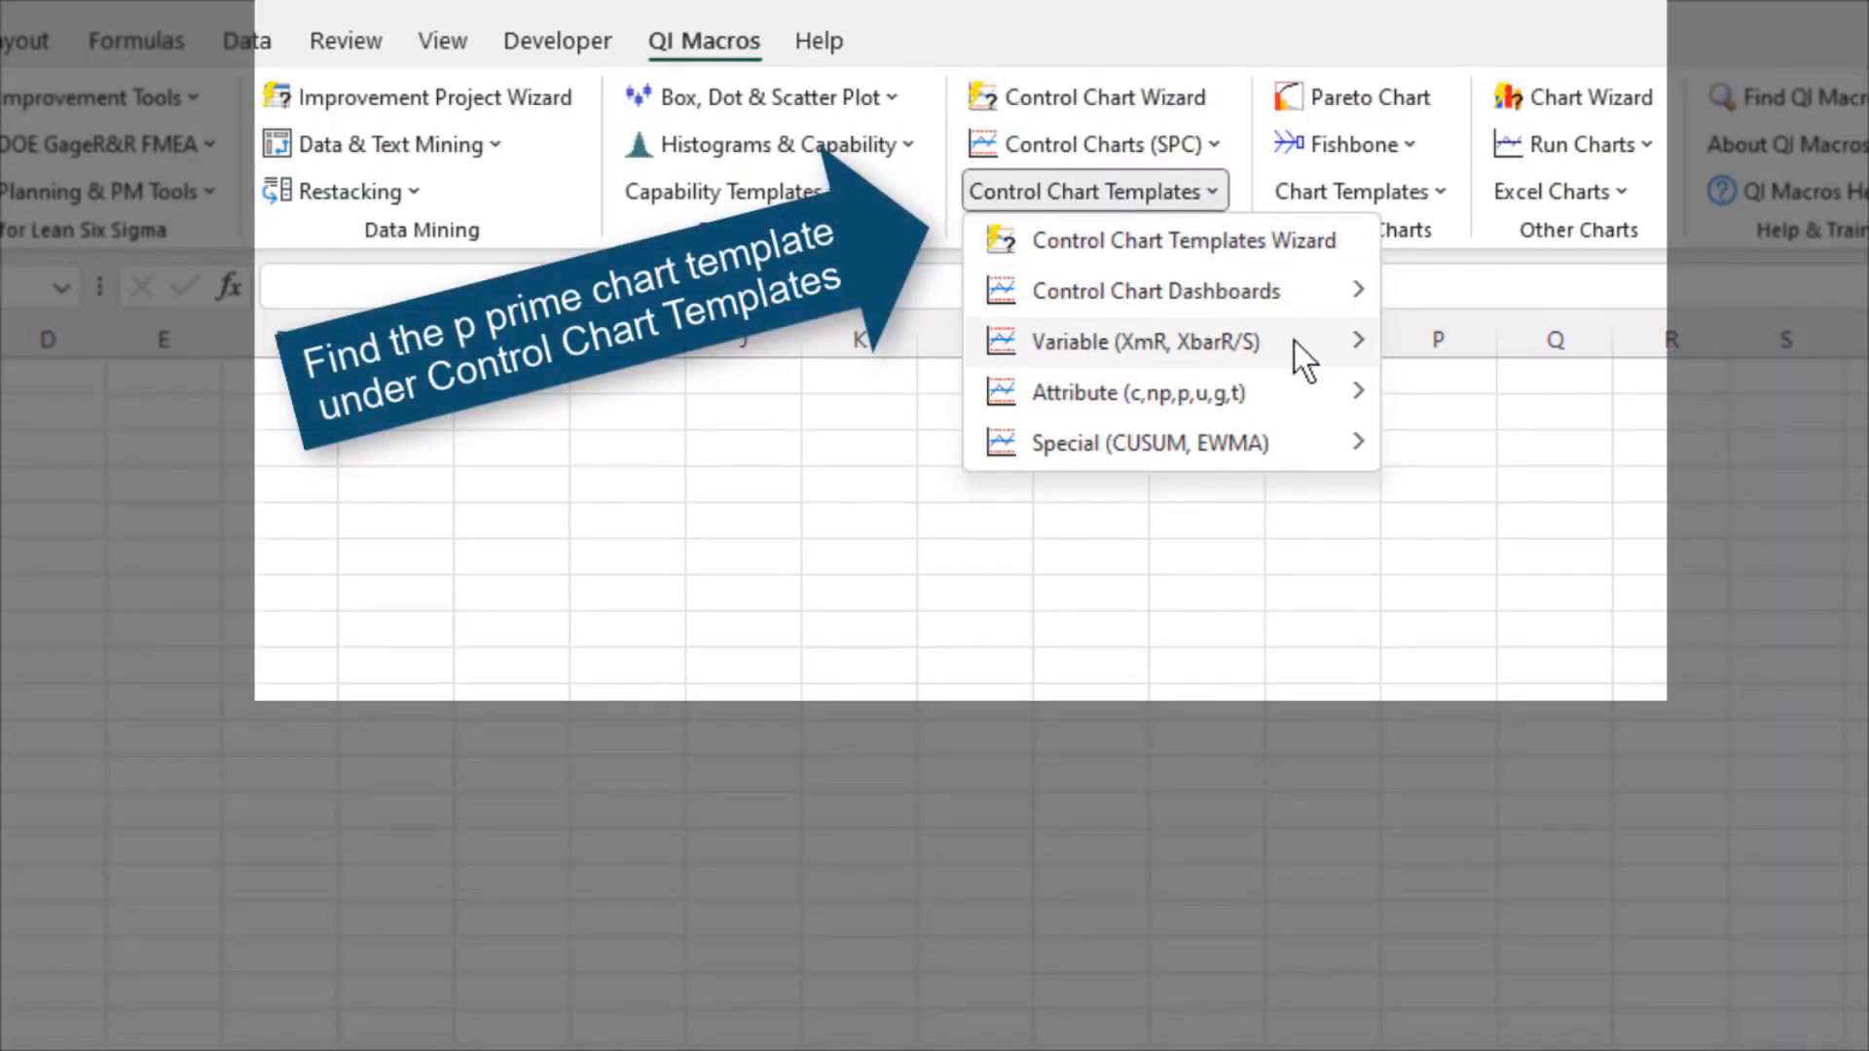
mouse_move(1324, 389)
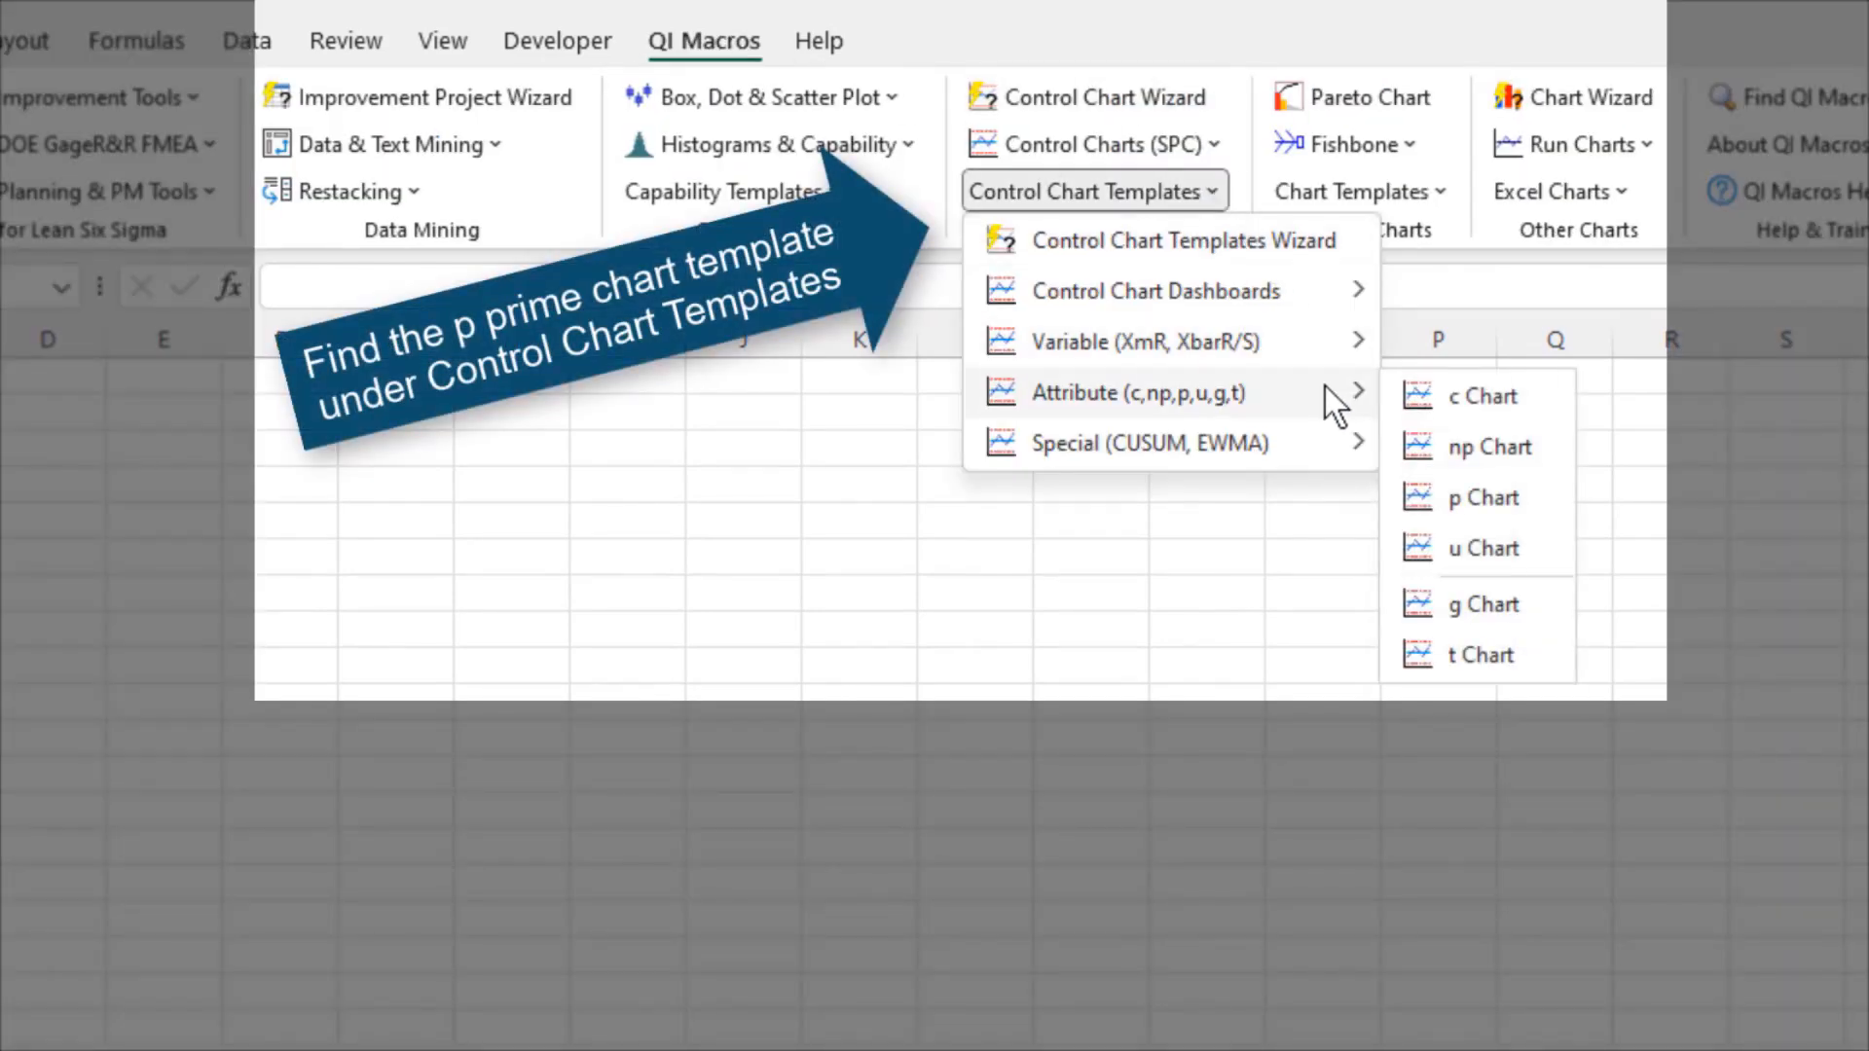
click(1536, 497)
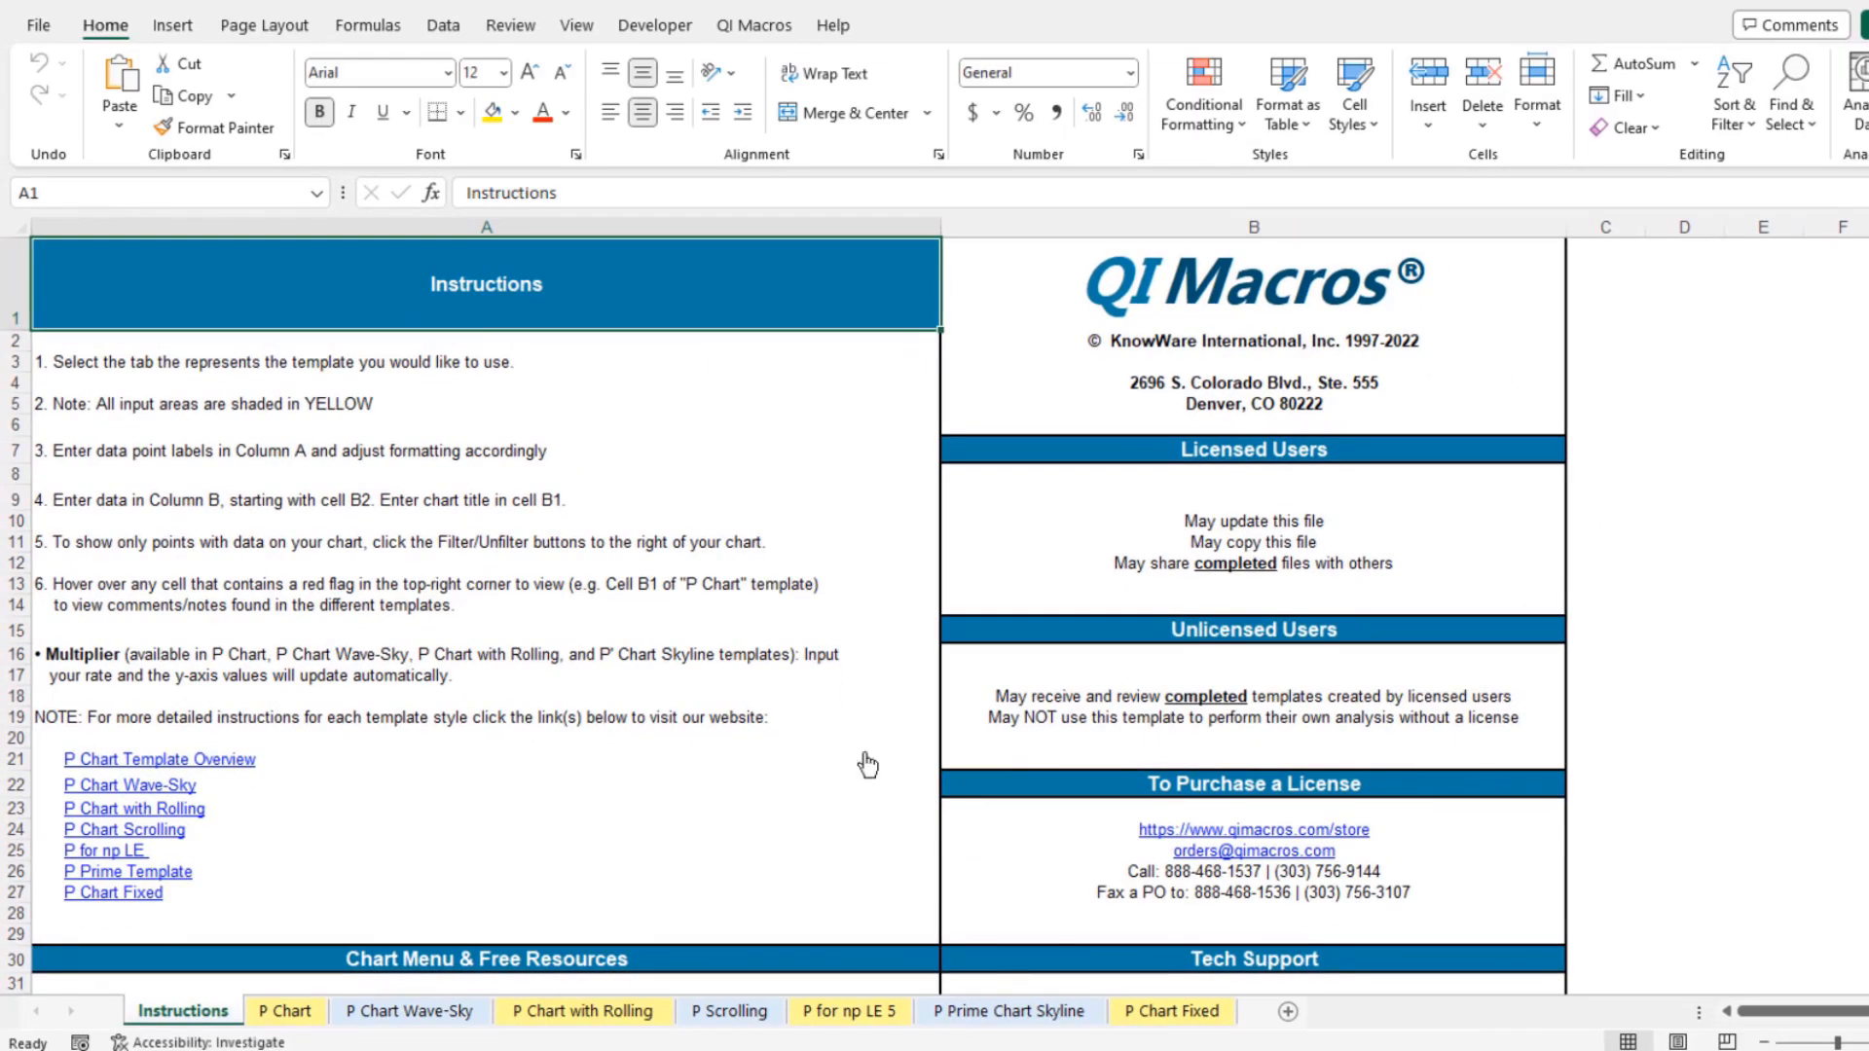
Switch to the P Prime Chart Skyline template sheet
scroll(765, 717, down, 1)
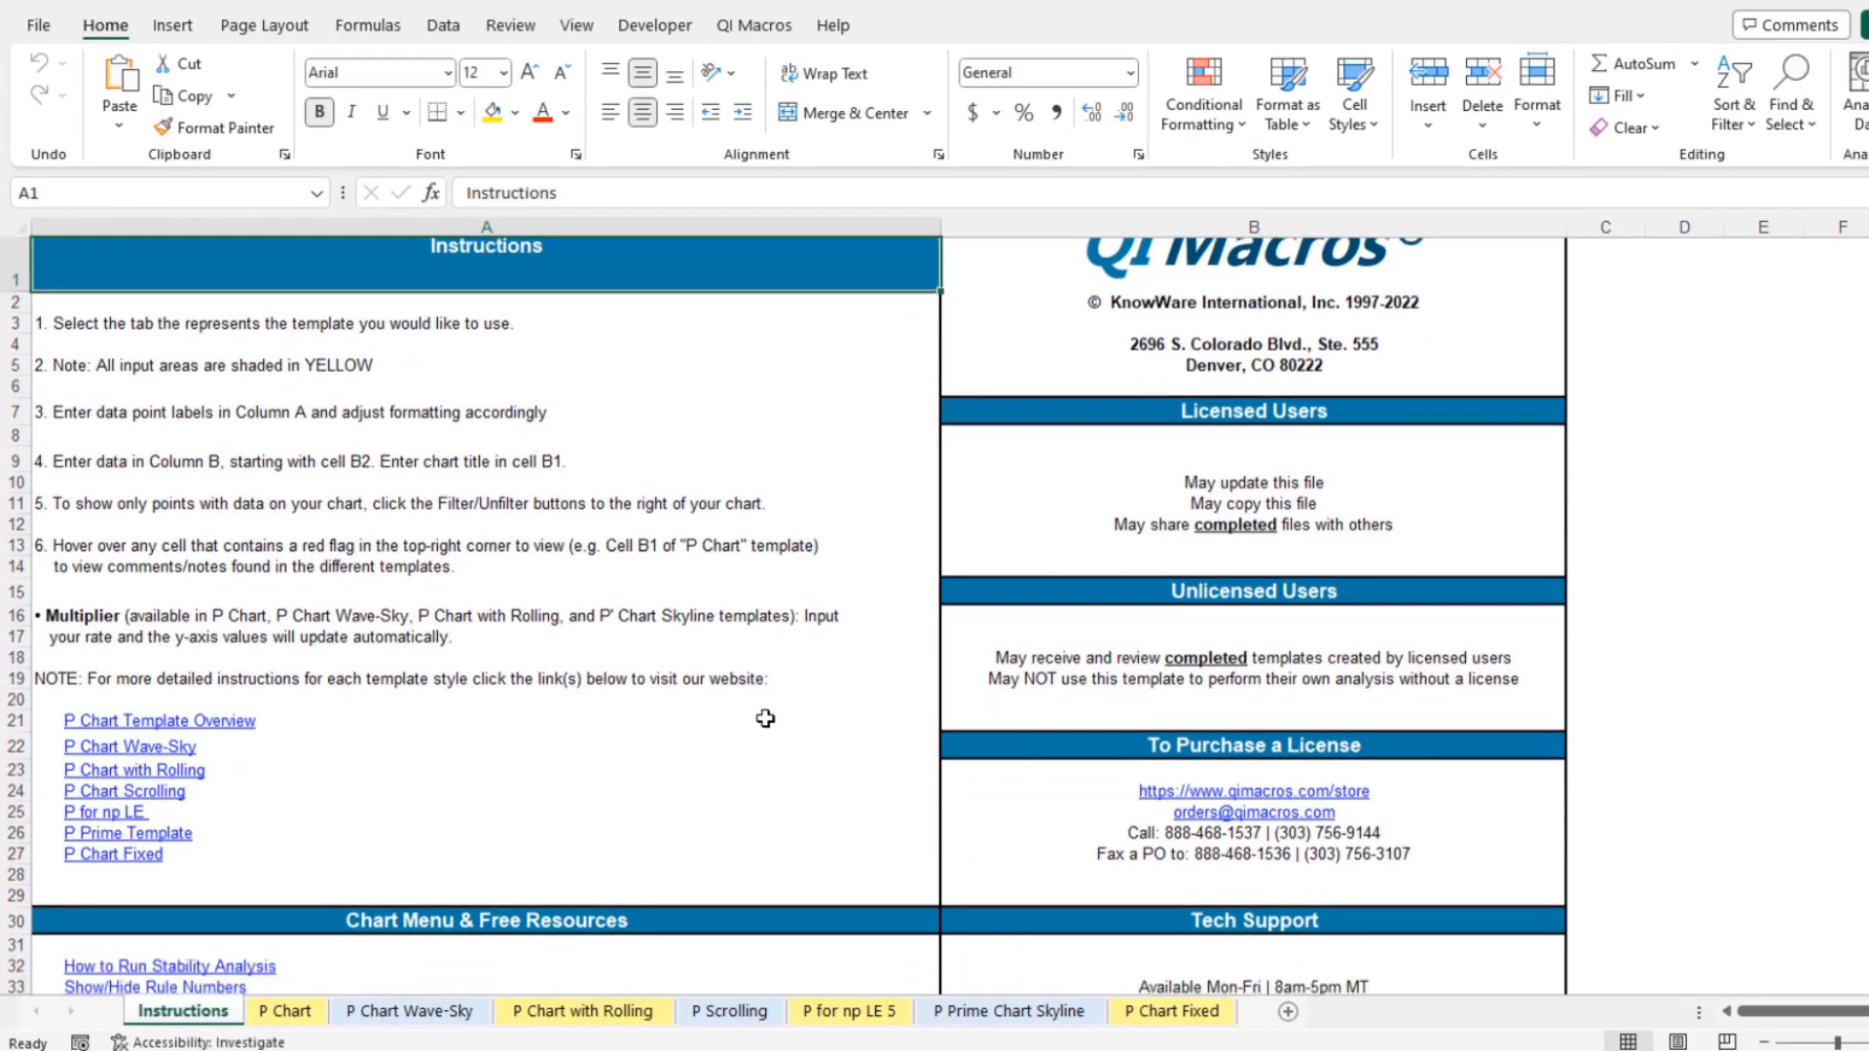
scroll(765, 717, down, 3)
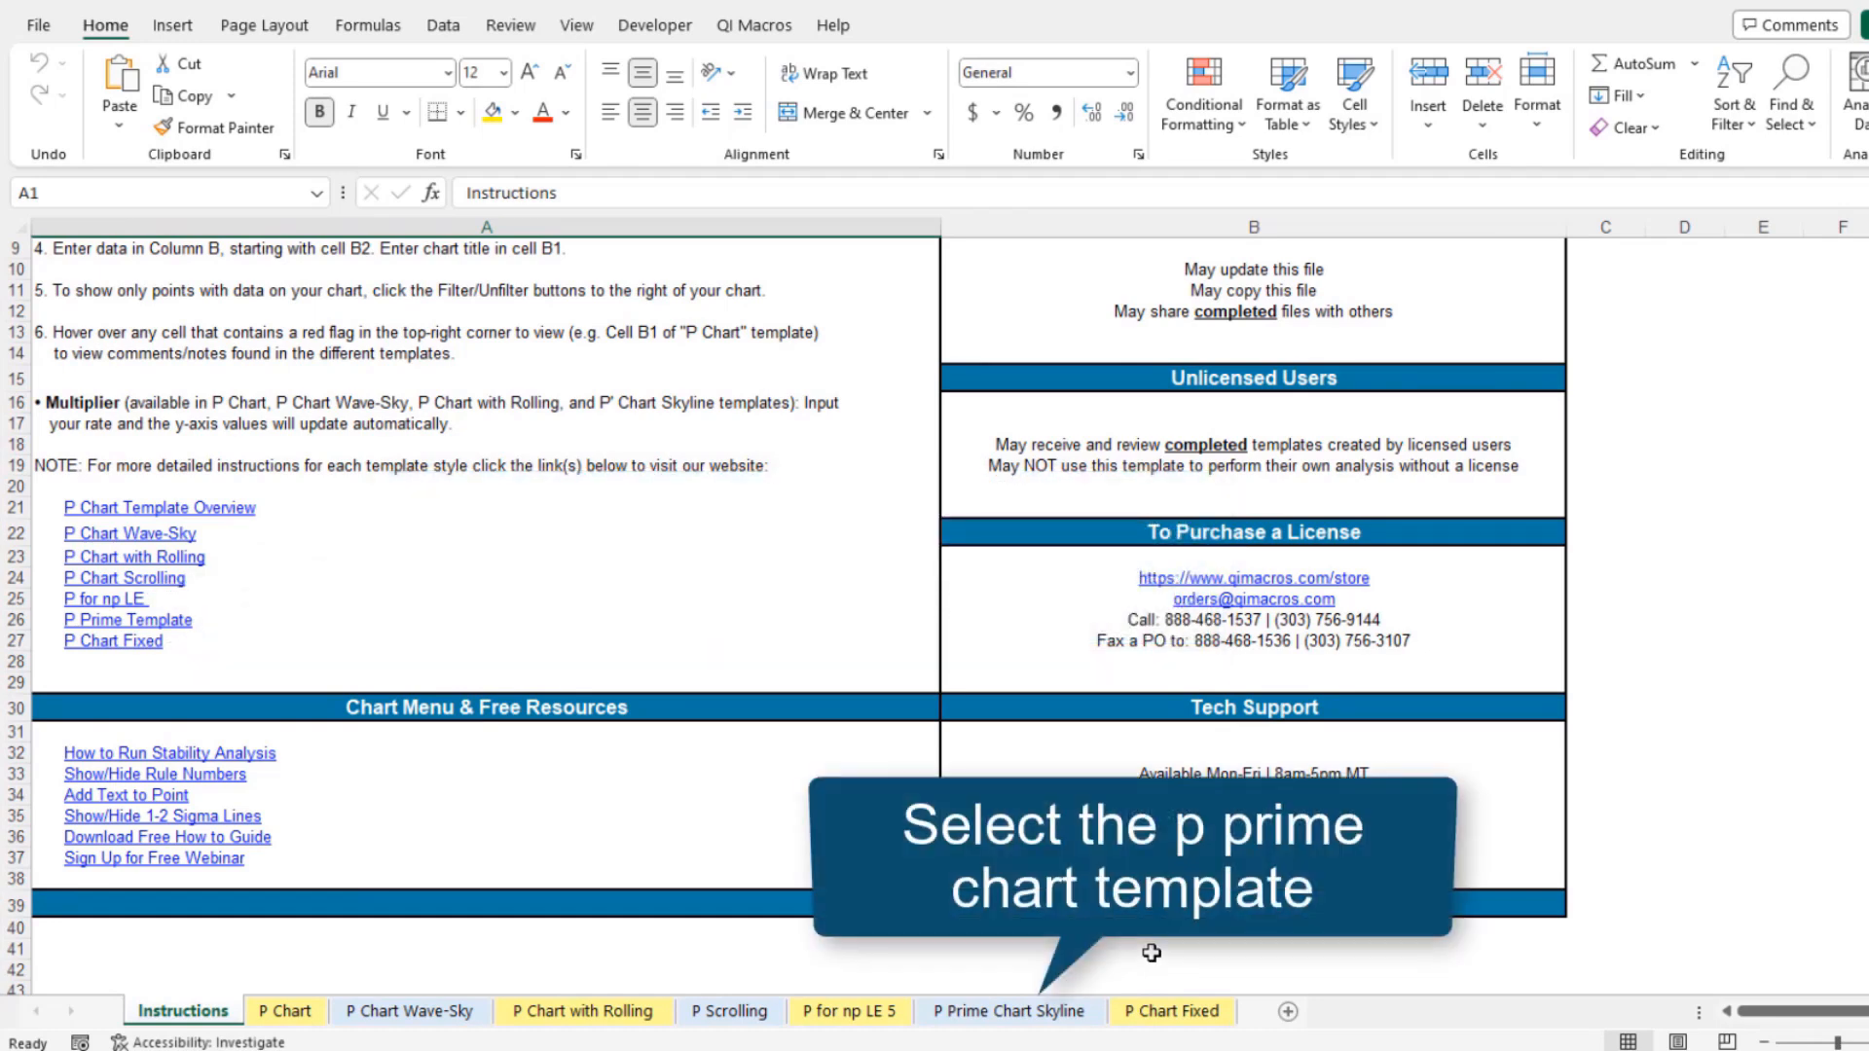
click(1008, 1011)
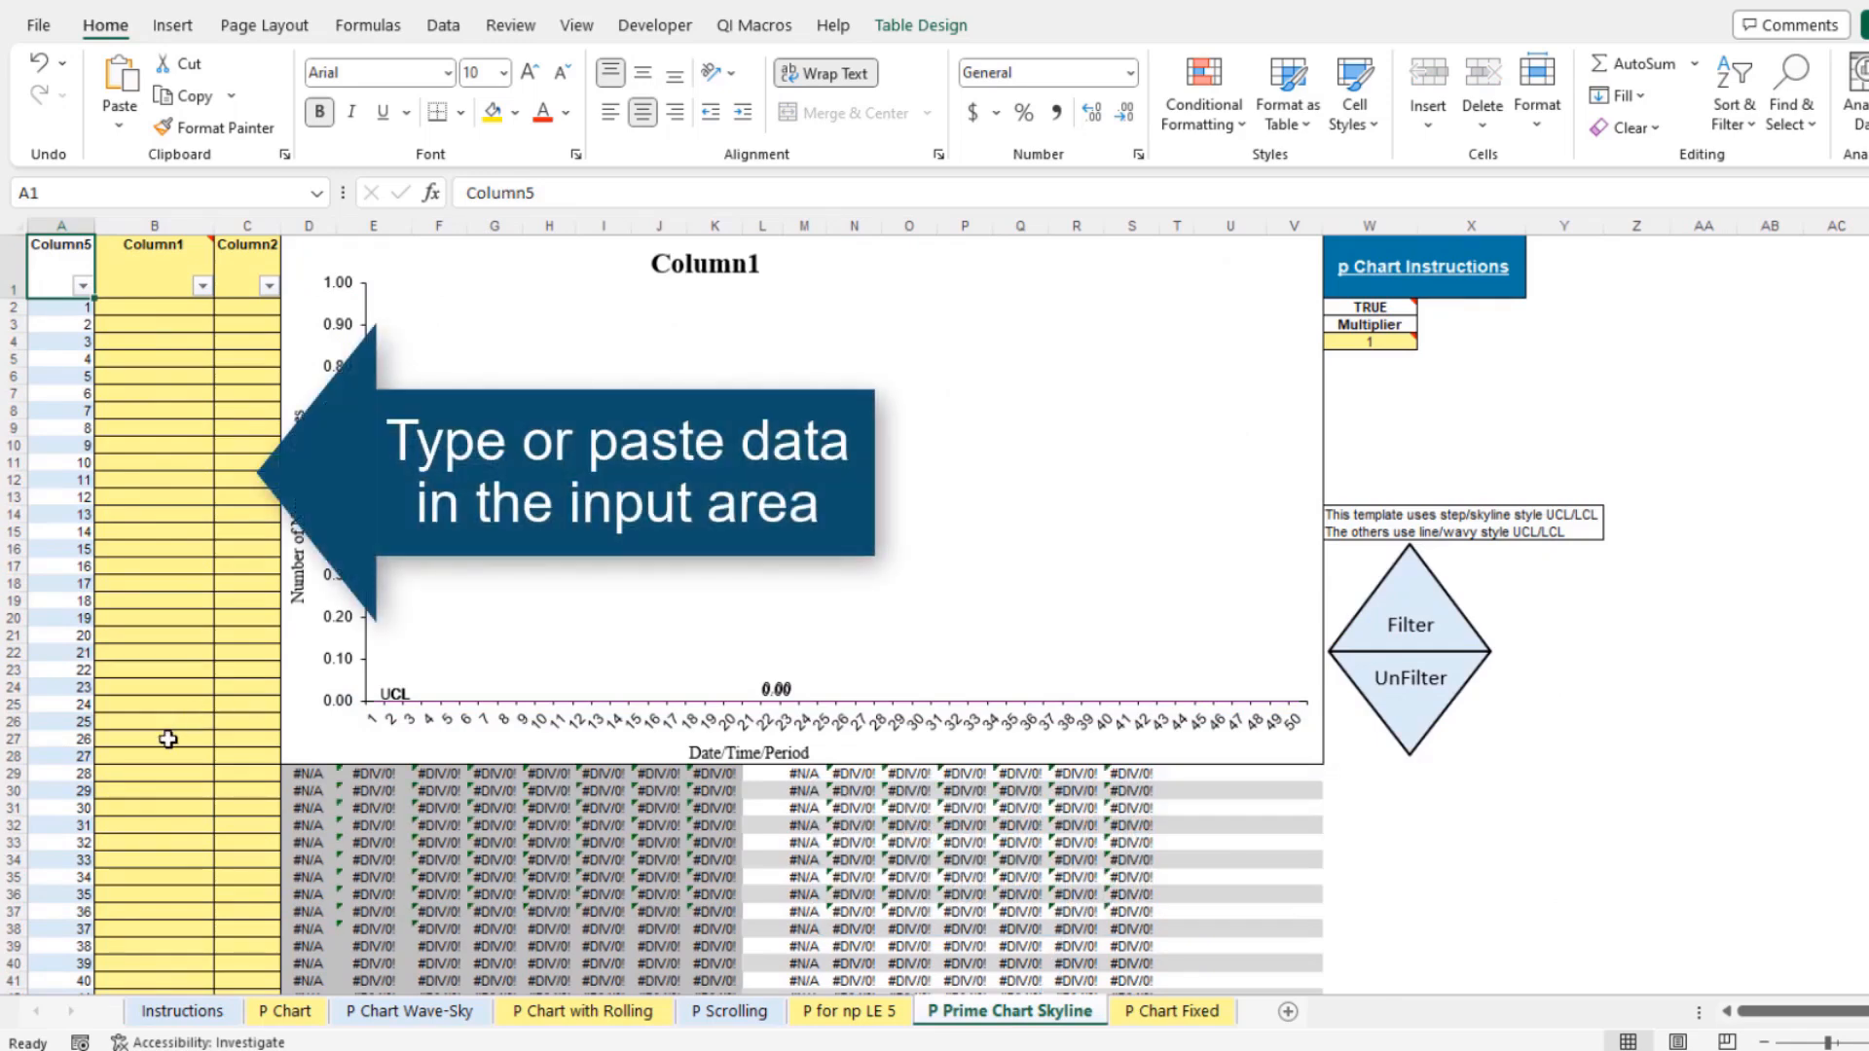
Paste the copied data into the template's input area and filter out the blank data rows
key(ctrl+v)
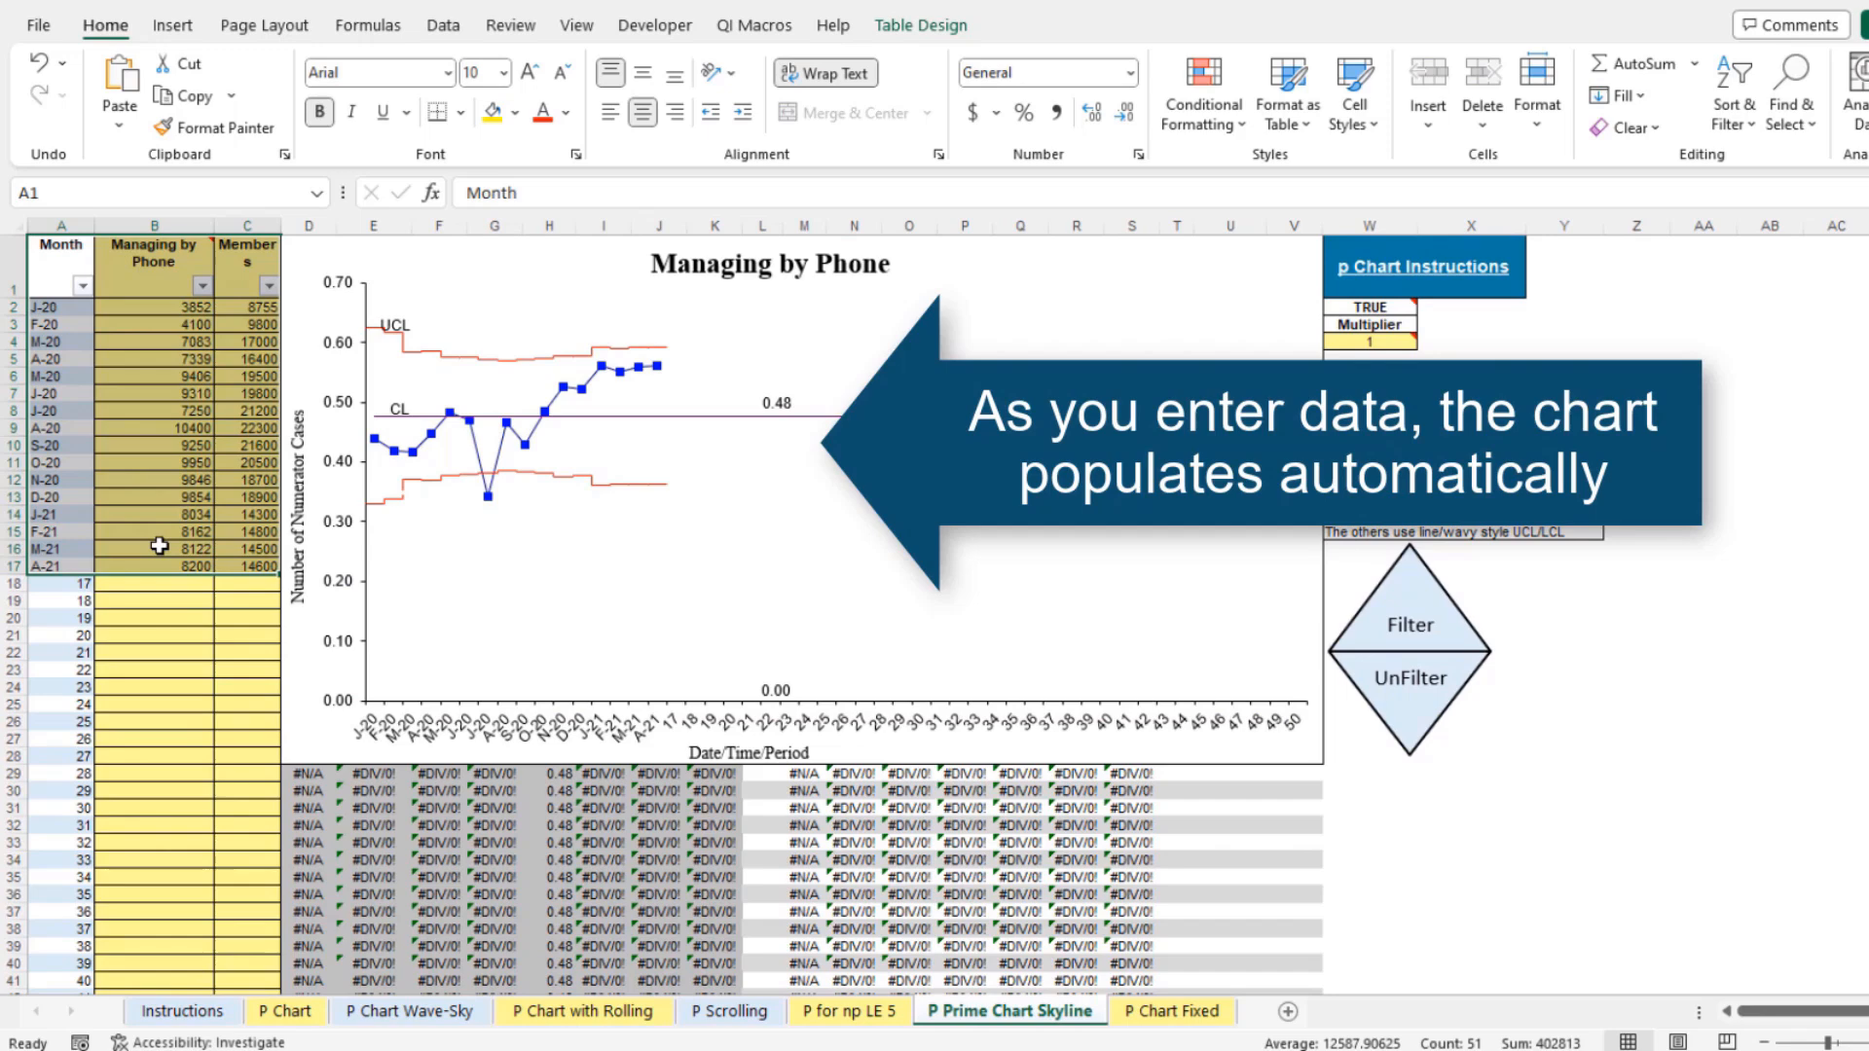
click(159, 546)
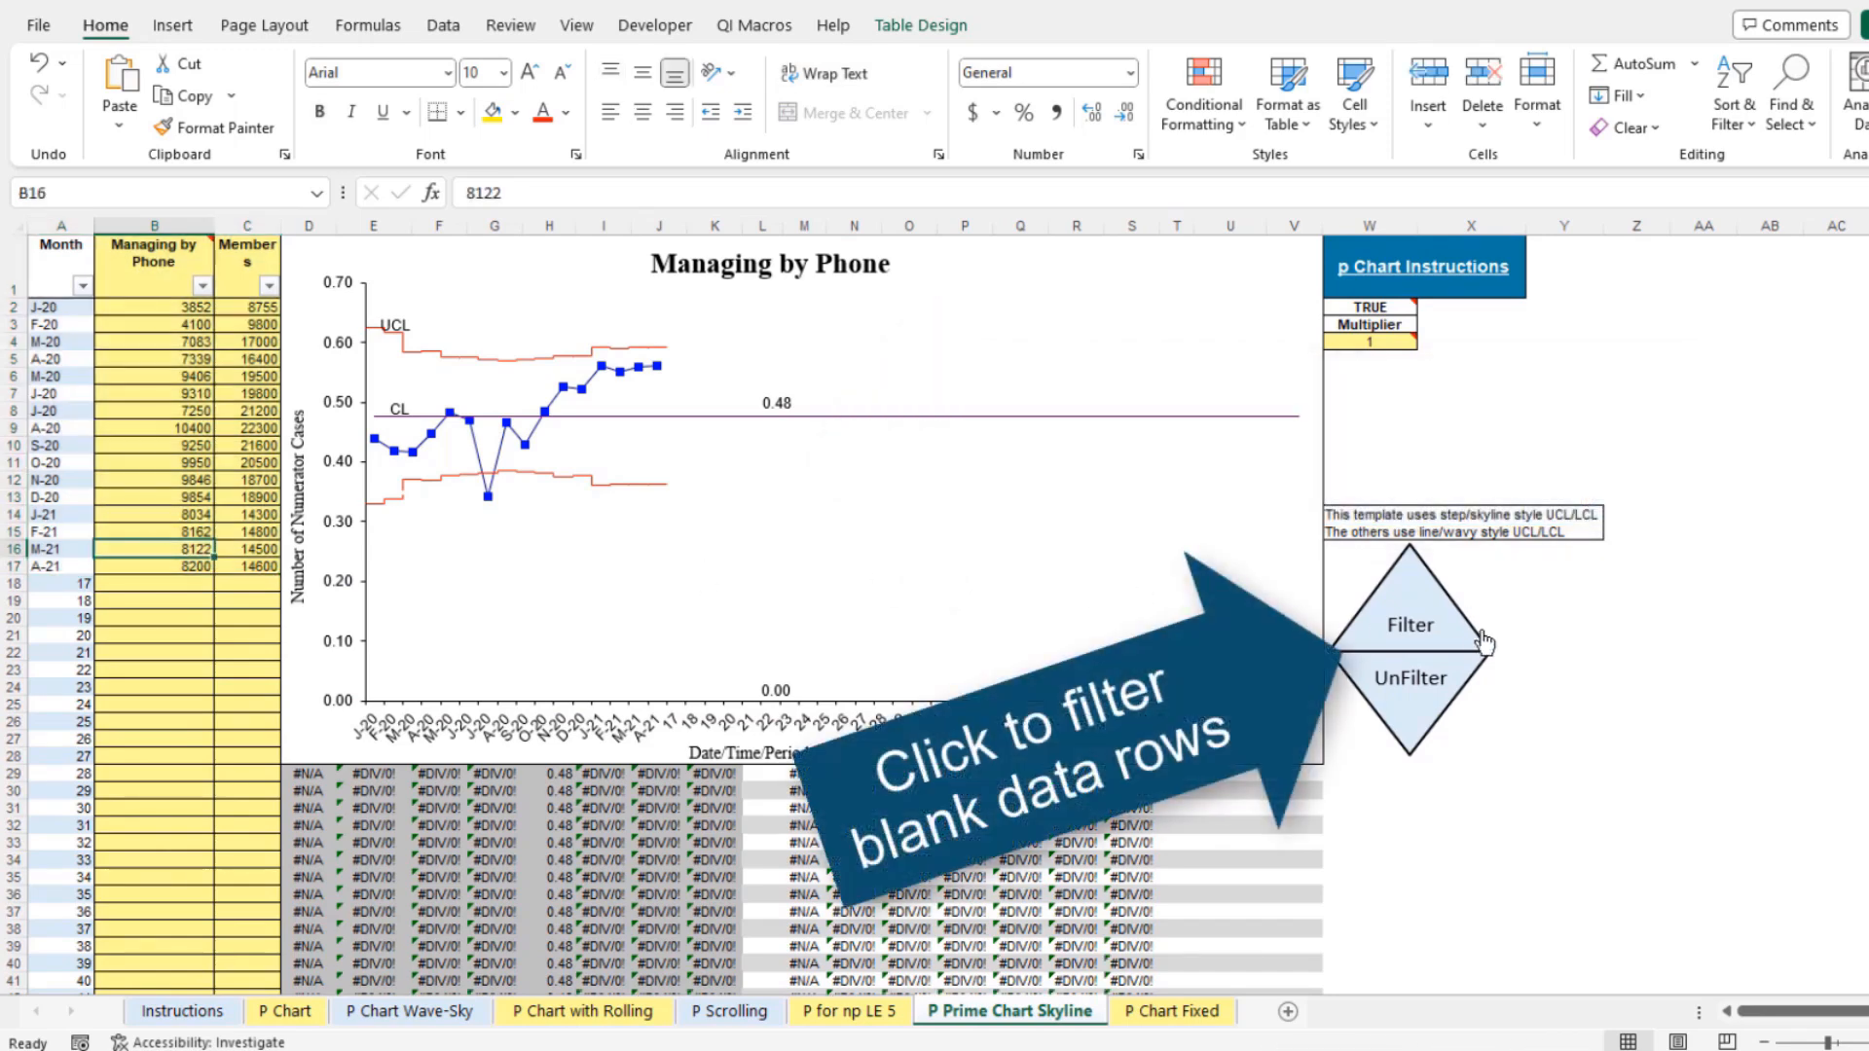
click(1460, 635)
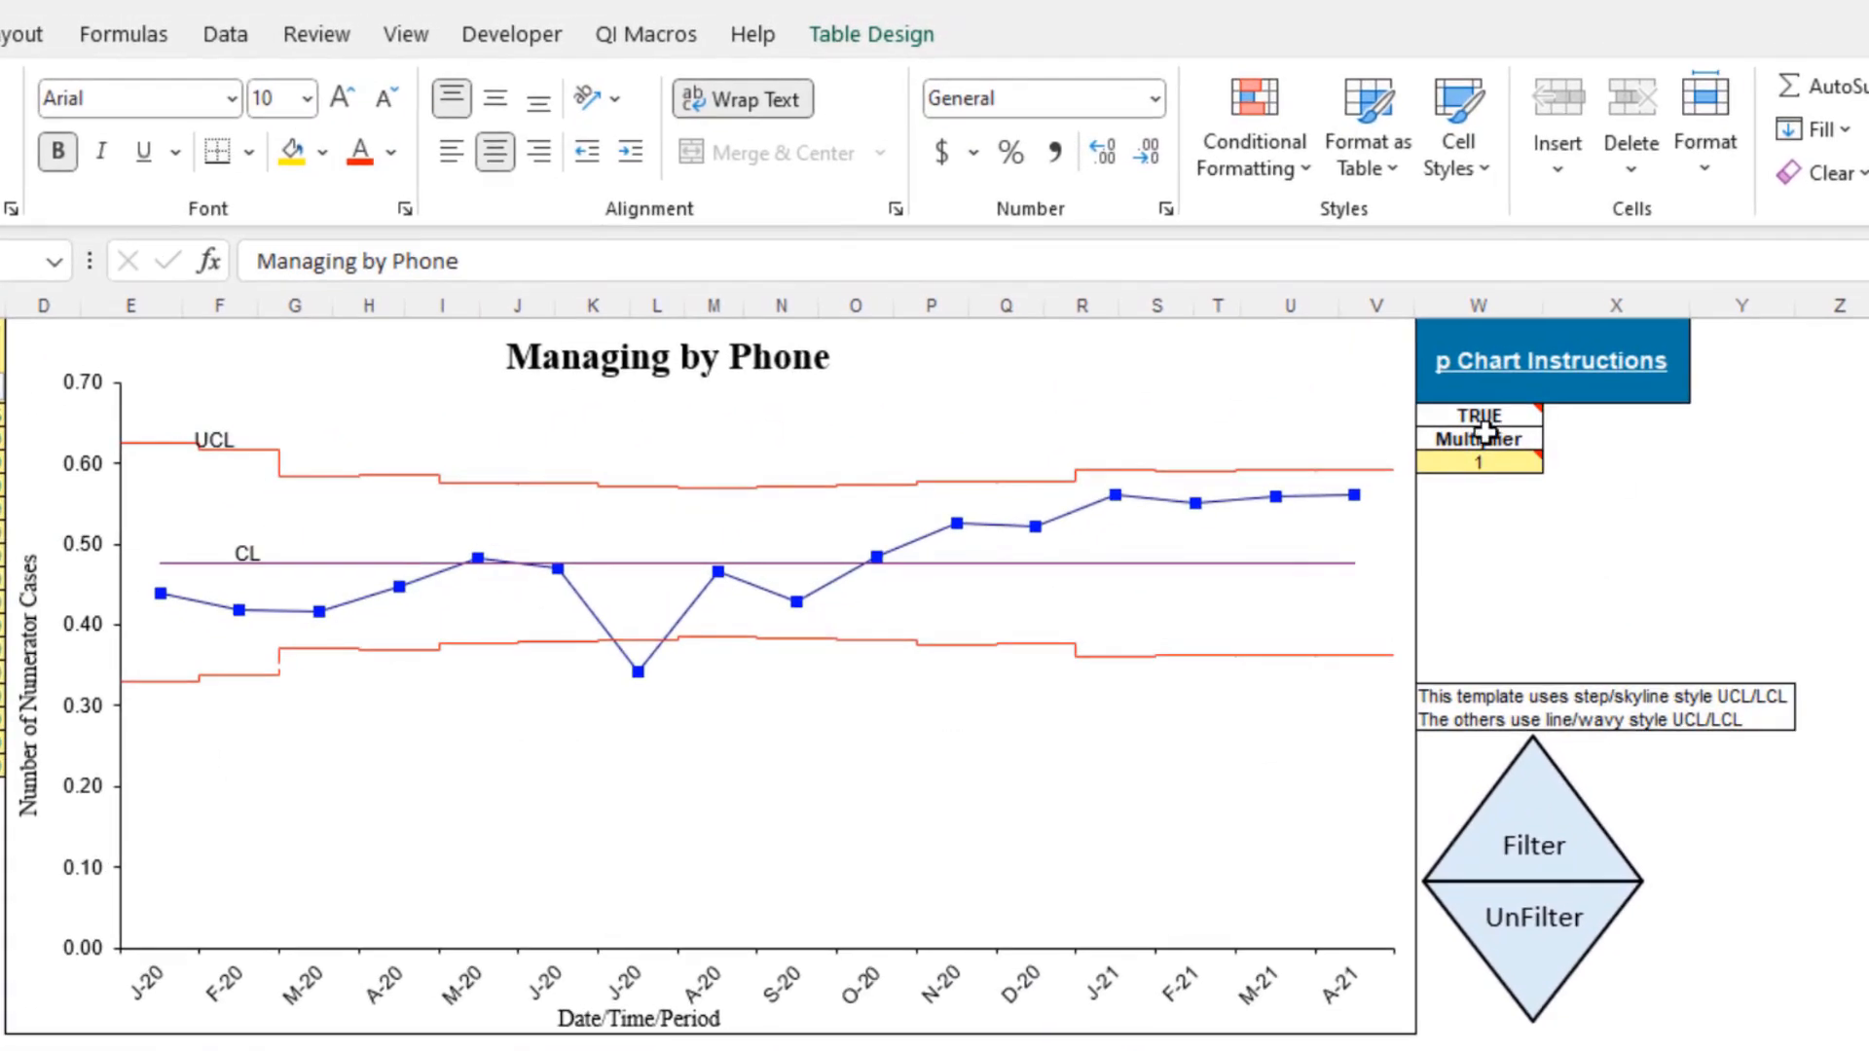
Switch the template's p Prime setting to FALSE and back to TRUE
click(1372, 308)
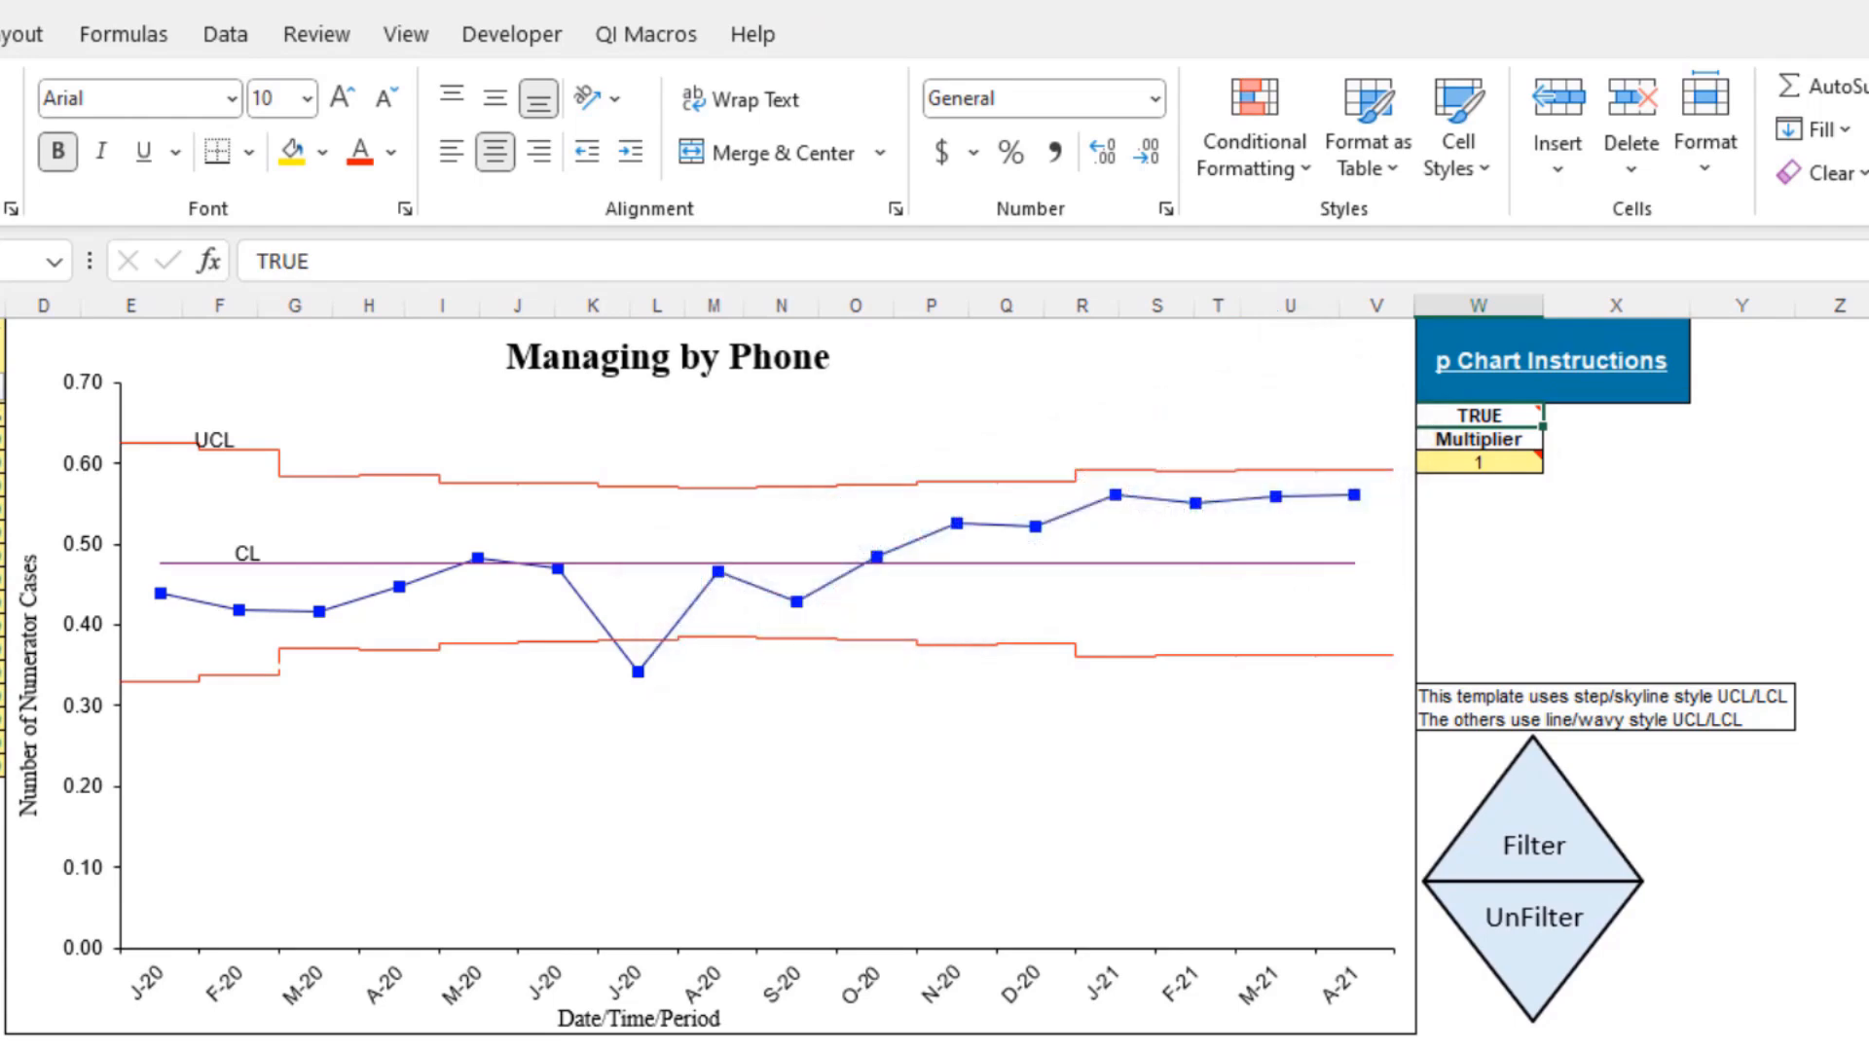
text(FALSE)
key(ctrl+Return)
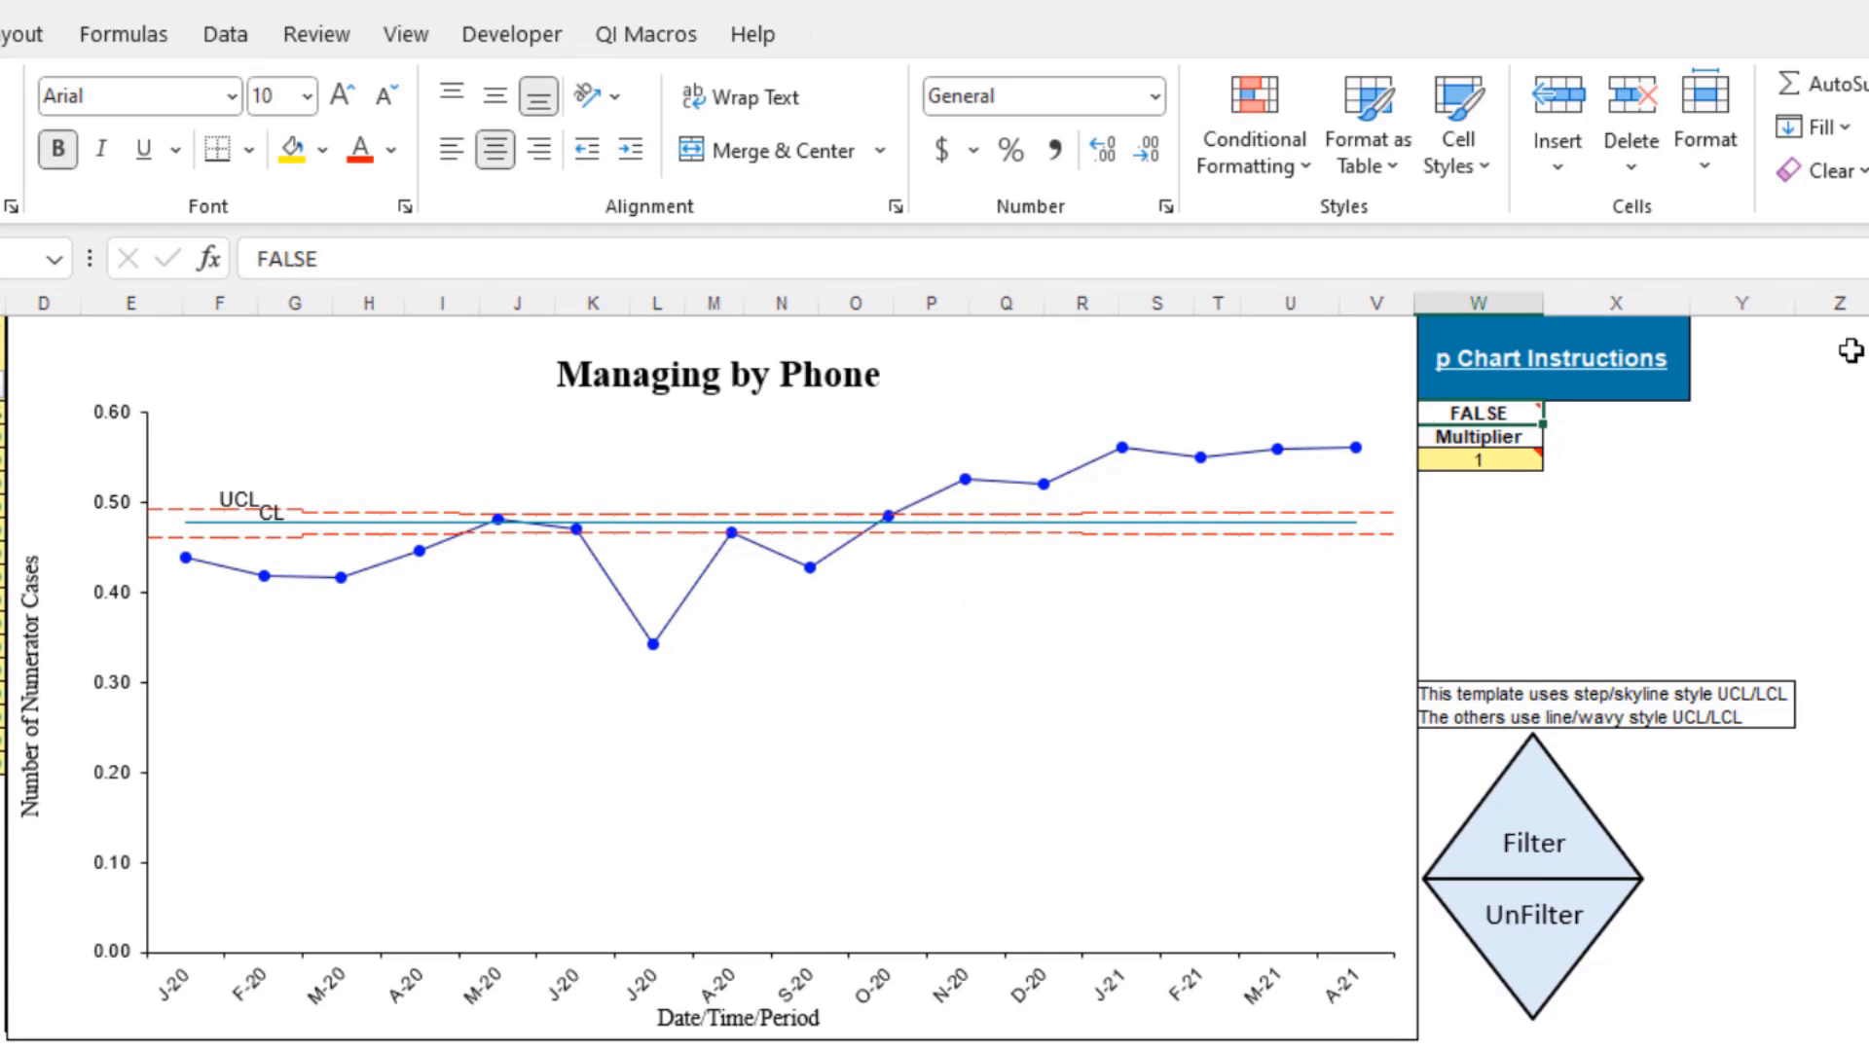
text(TRUE)
key(Return)
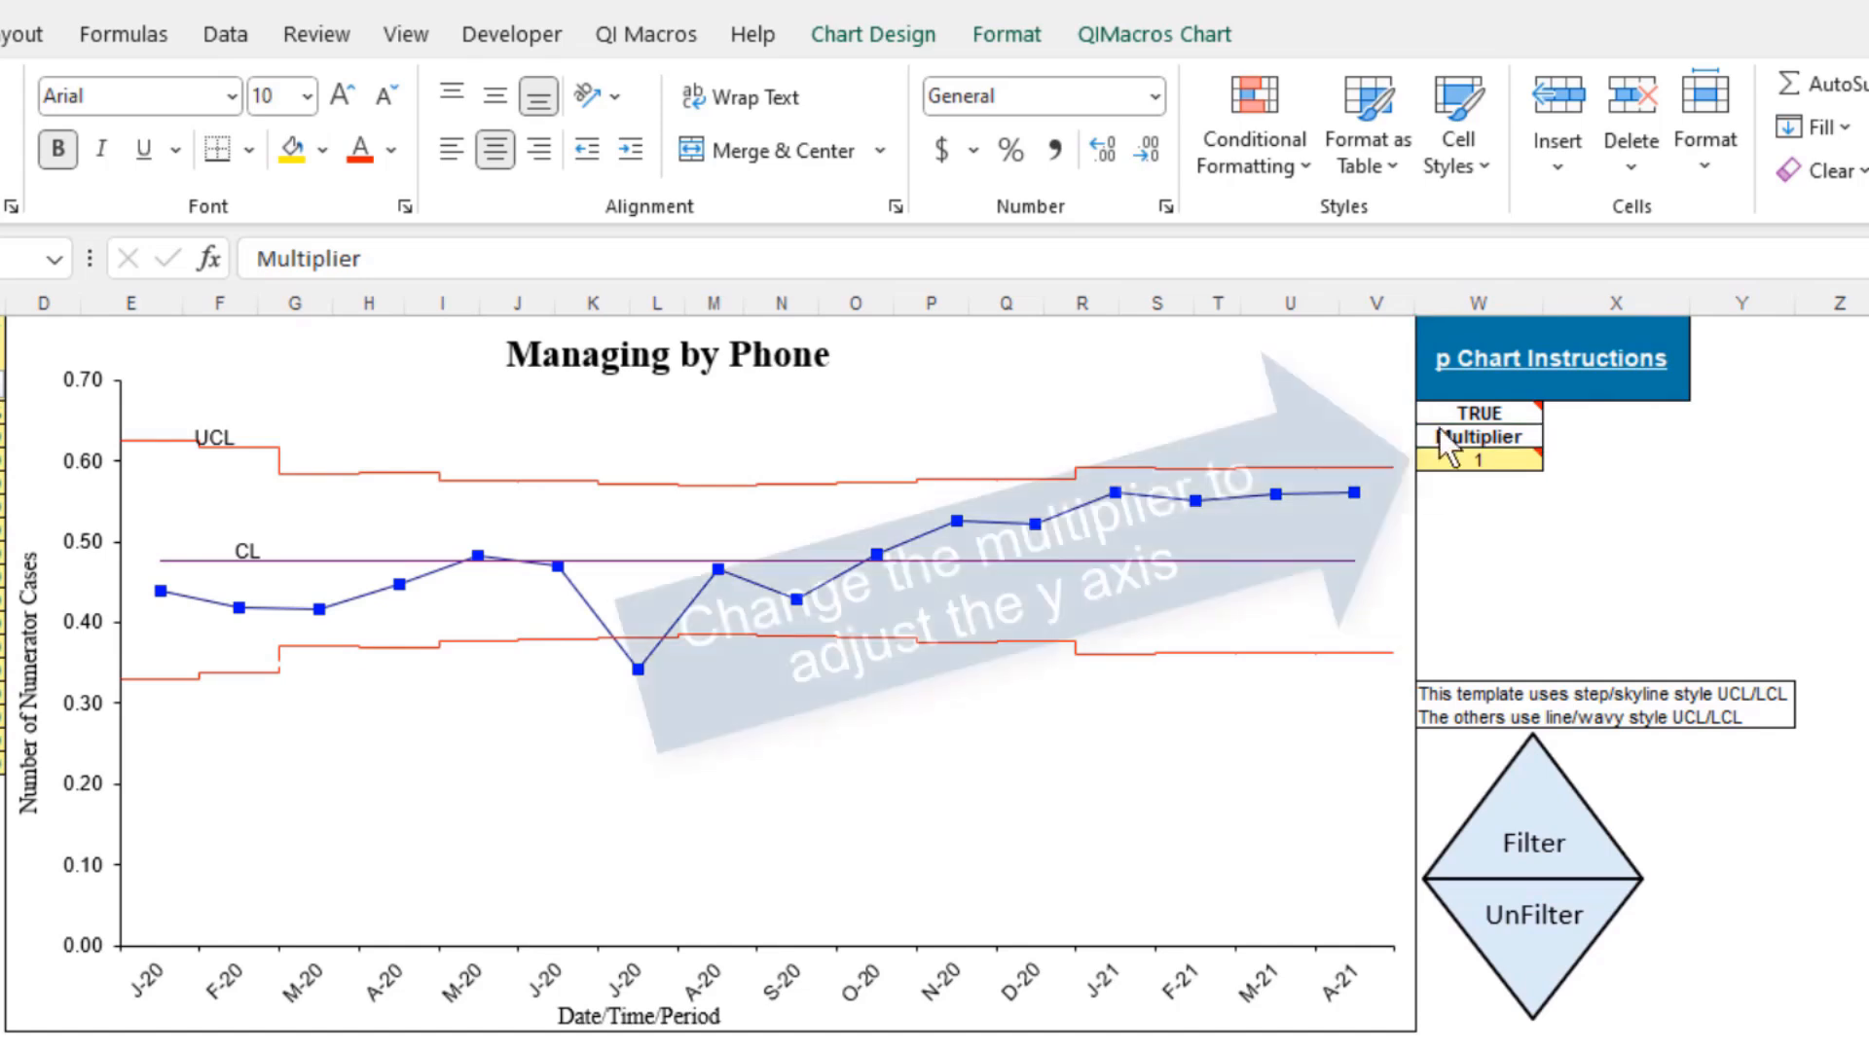
Set the template's Multiplier to 2 and back to 1
click(1462, 457)
text(2)
key(Return)
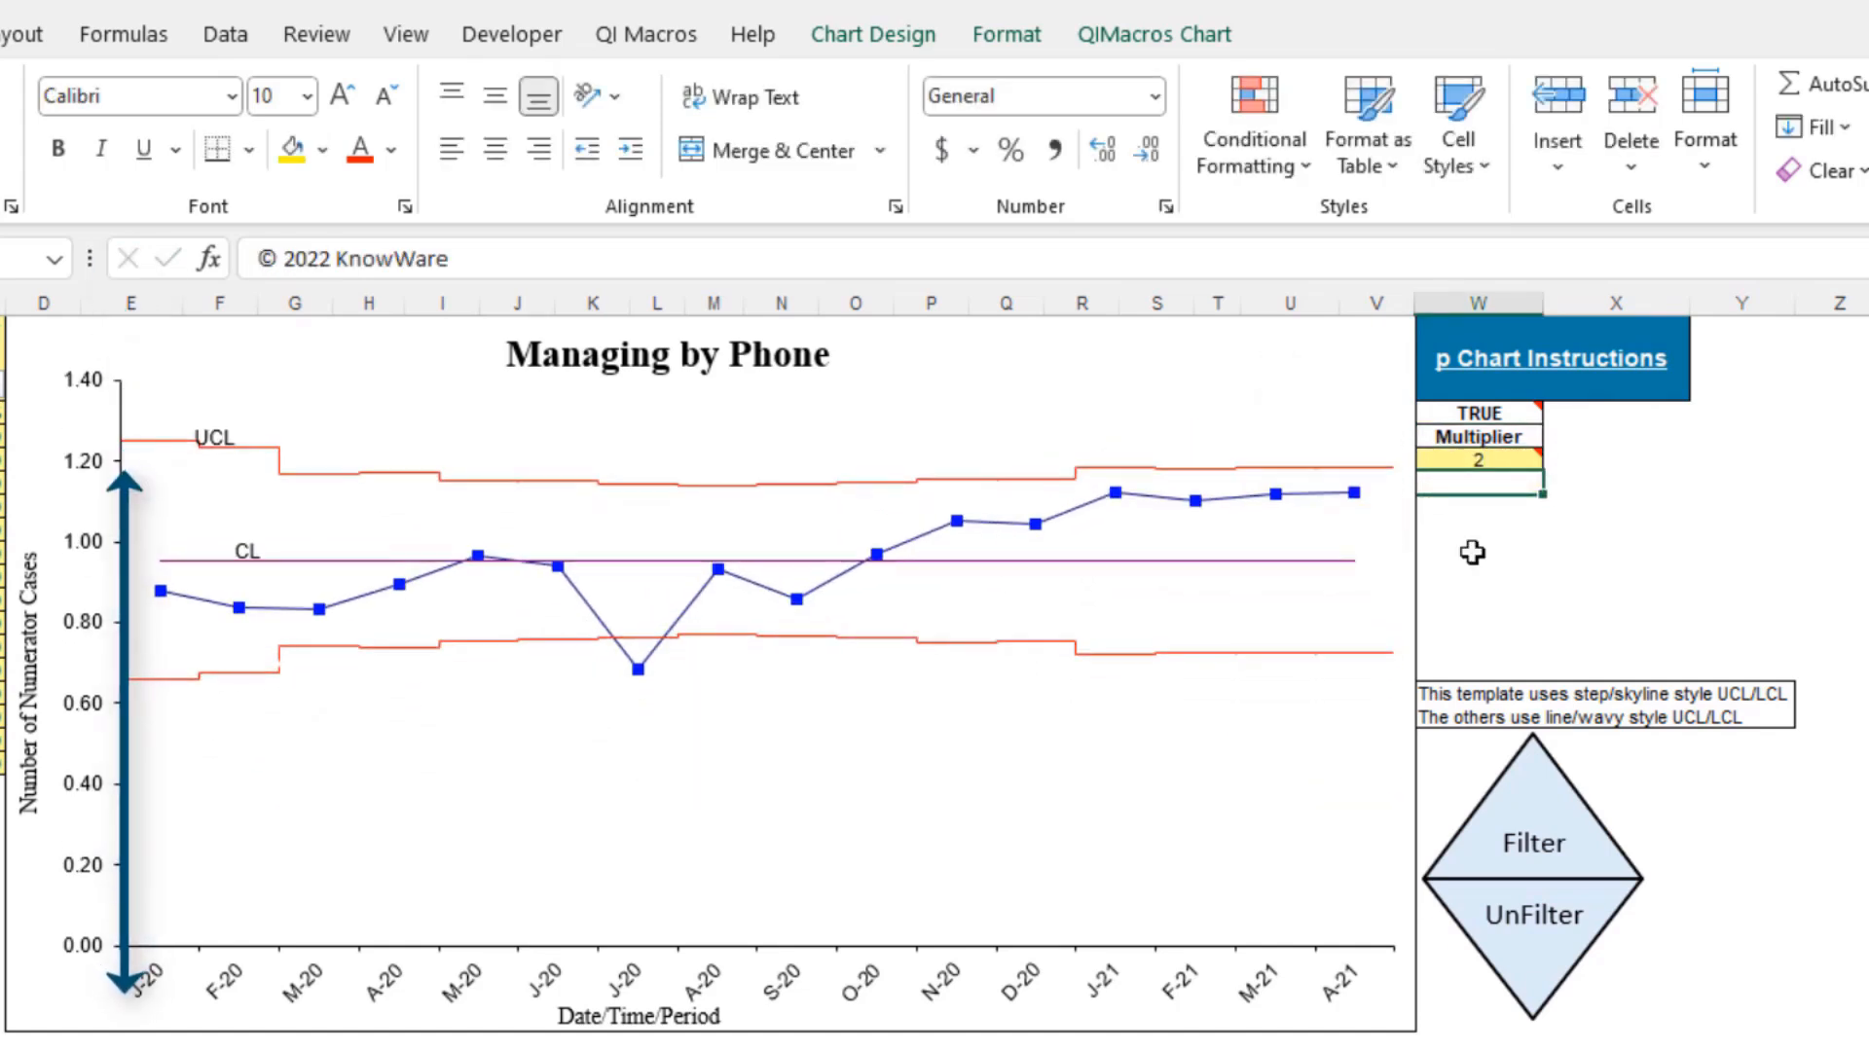
click(1455, 454)
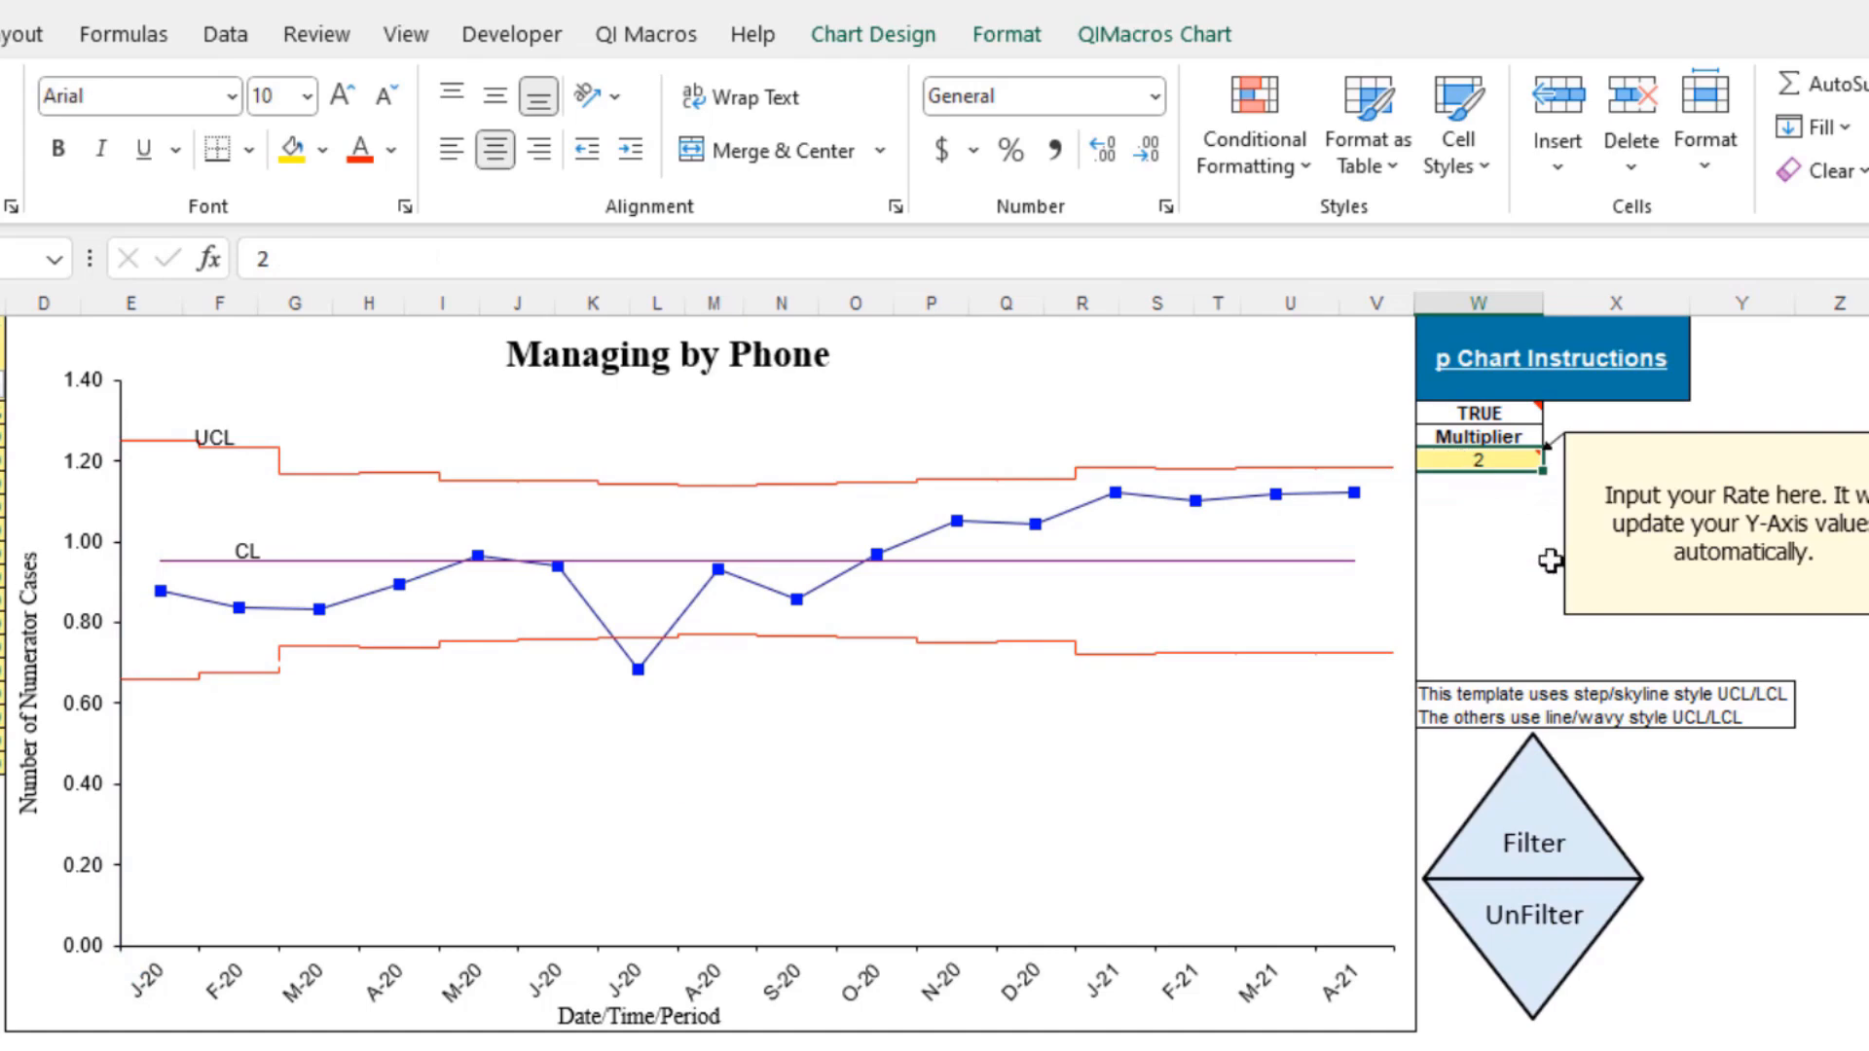
text(1)
key(Return)
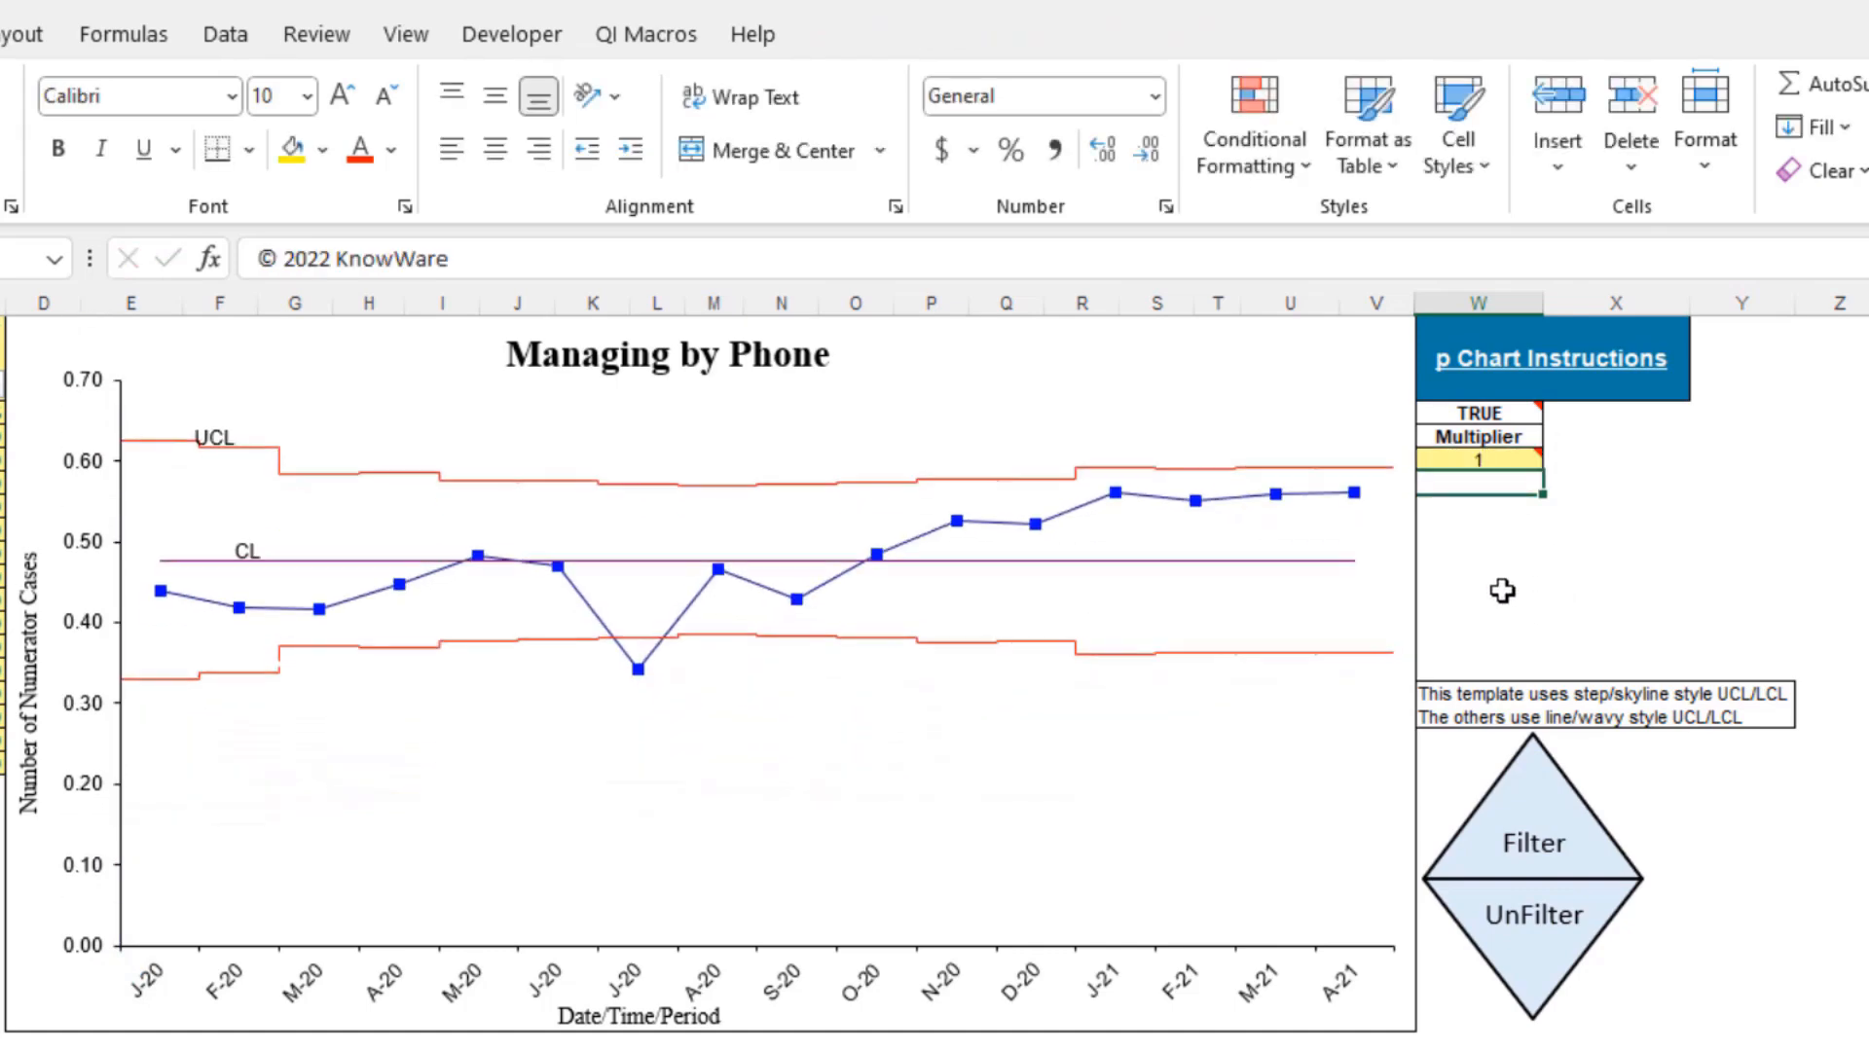